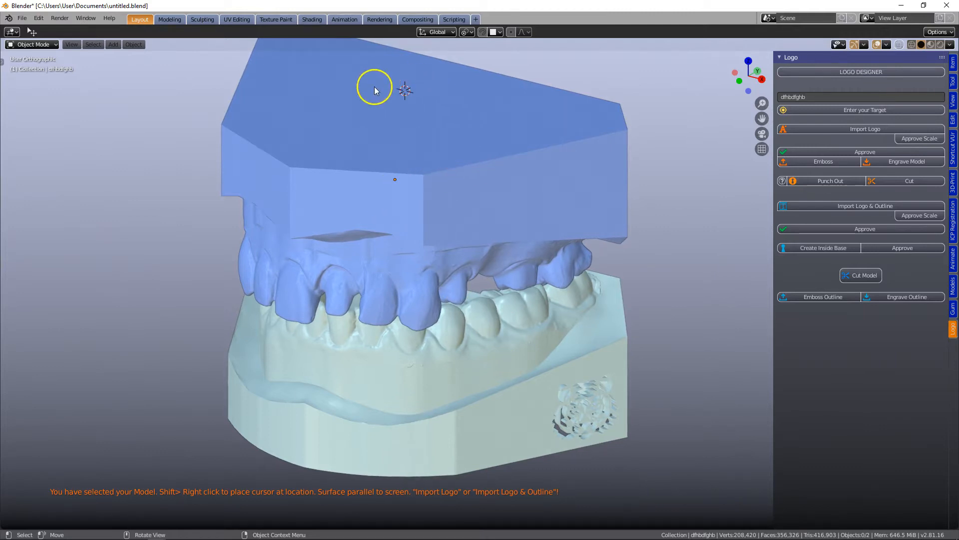
Select the upper dental model and set it as the logo target.
click(400, 134)
middle_drag(403, 150, 421, 167)
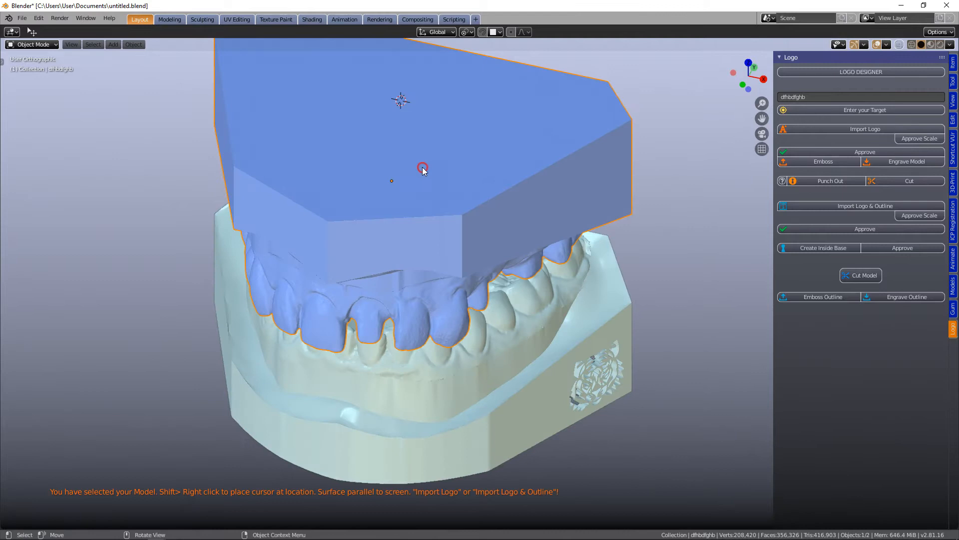
click(866, 112)
middle_drag(460, 212, 472, 235)
click(457, 240)
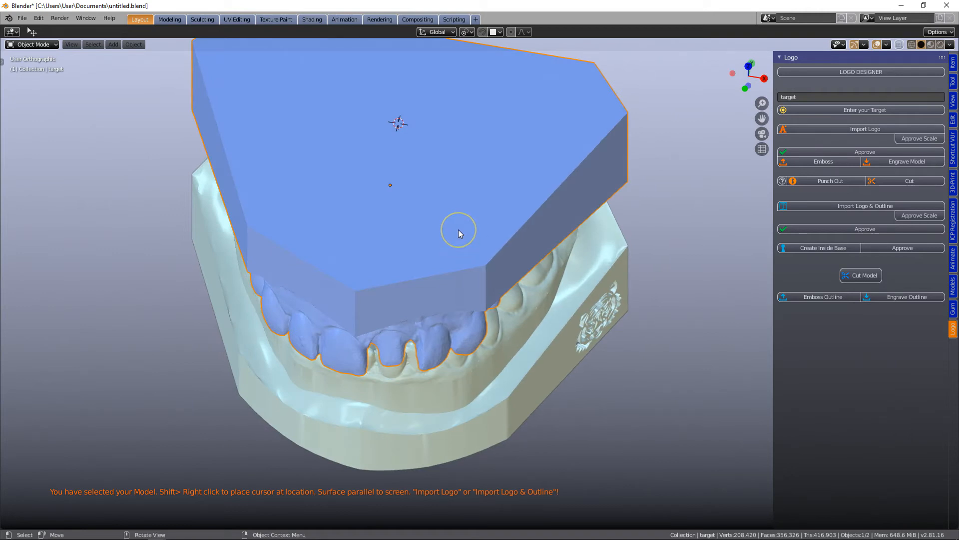
Place the 3D cursor near the centre of the upper model's flat base, viewed from the top.
key(grave)
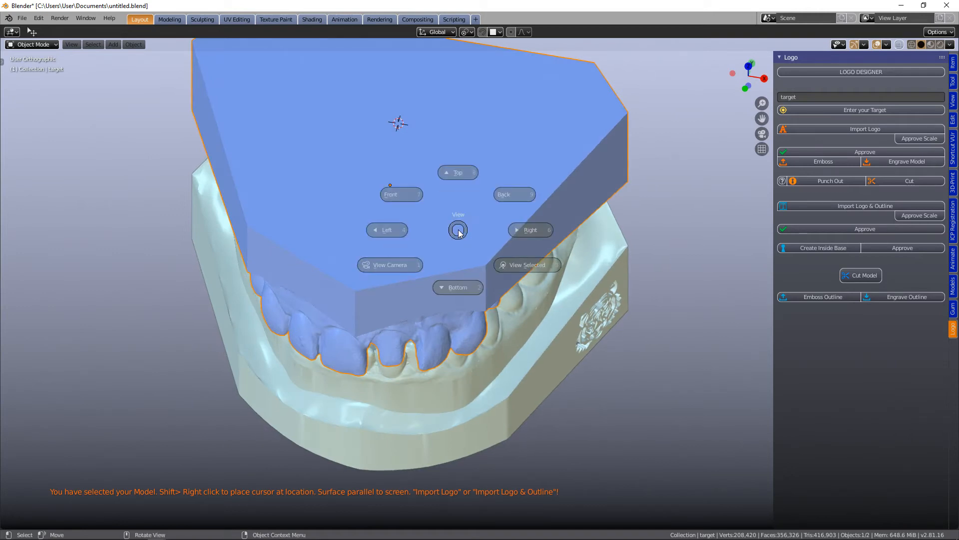
click(451, 173)
scroll(436, 223, up, 3)
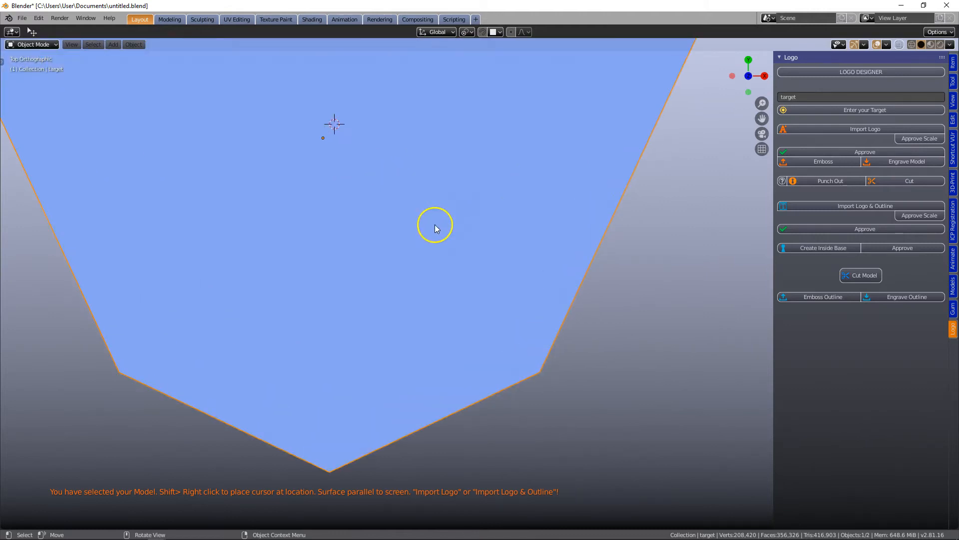
shift+middle_drag(418, 214, 529, 325)
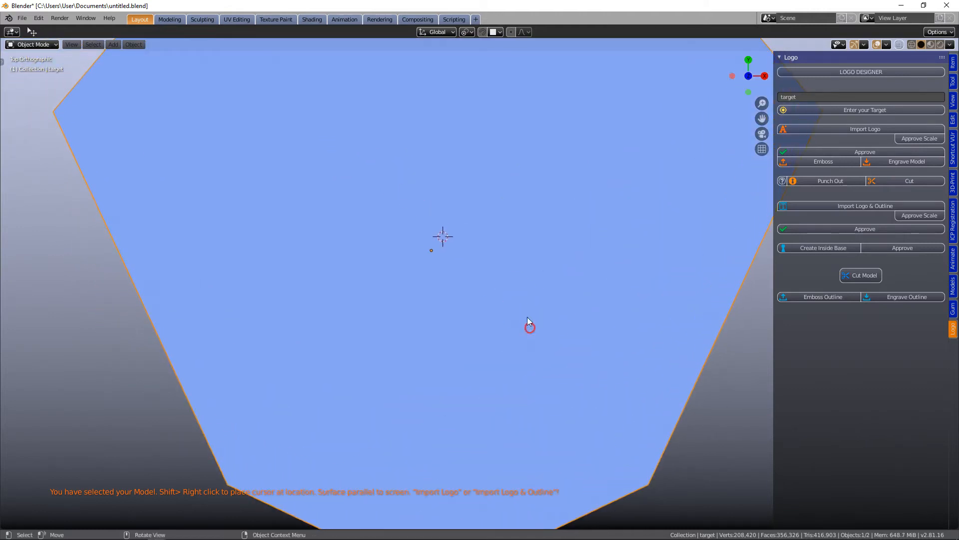
shift+right_click(442, 248)
scroll(492, 235, down, 1)
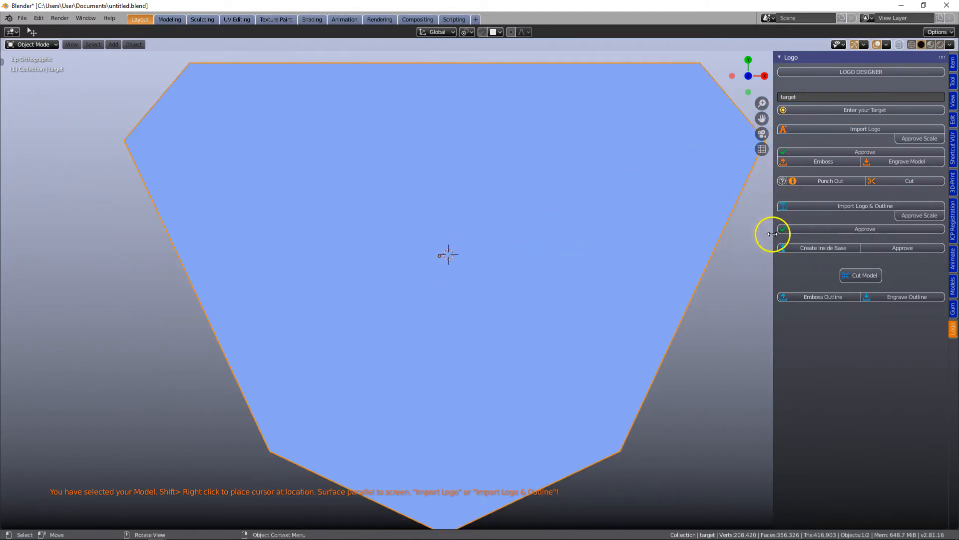
Import the tiger logo with its outline onto the base and scale it down slightly.
click(848, 209)
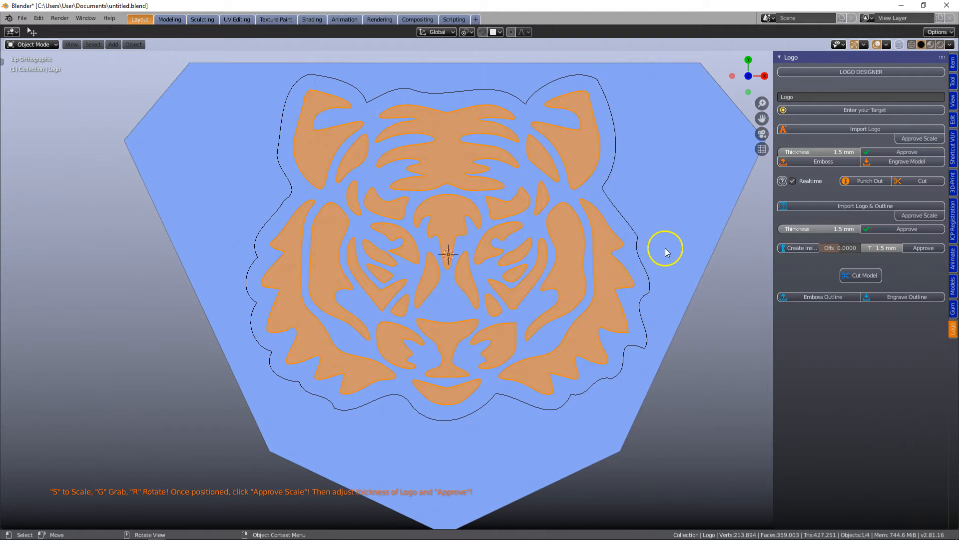
key(s)
click(647, 254)
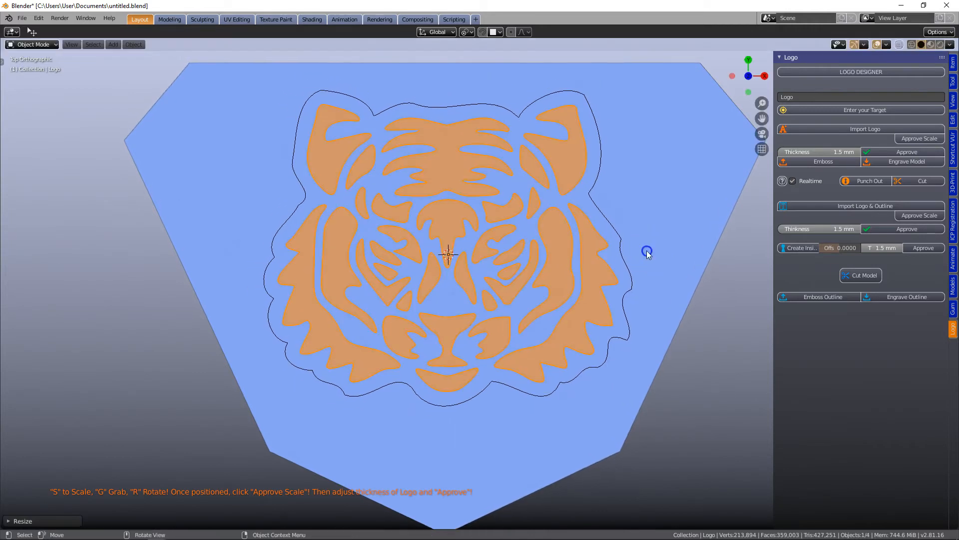
Adjust the tiger logo's position and rotation on the base, keeping it centred and upright, and approve its scale.
key(g)
click(480, 277)
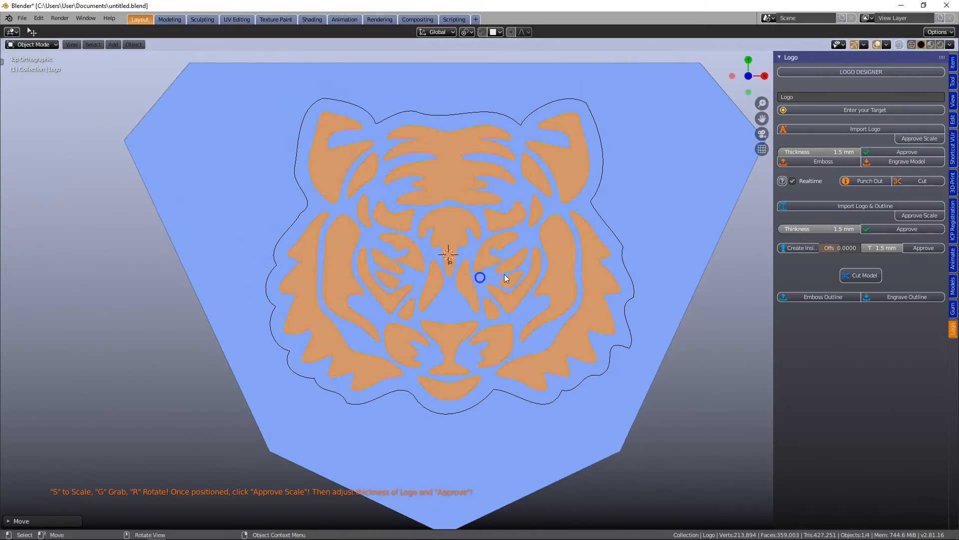
key(r)
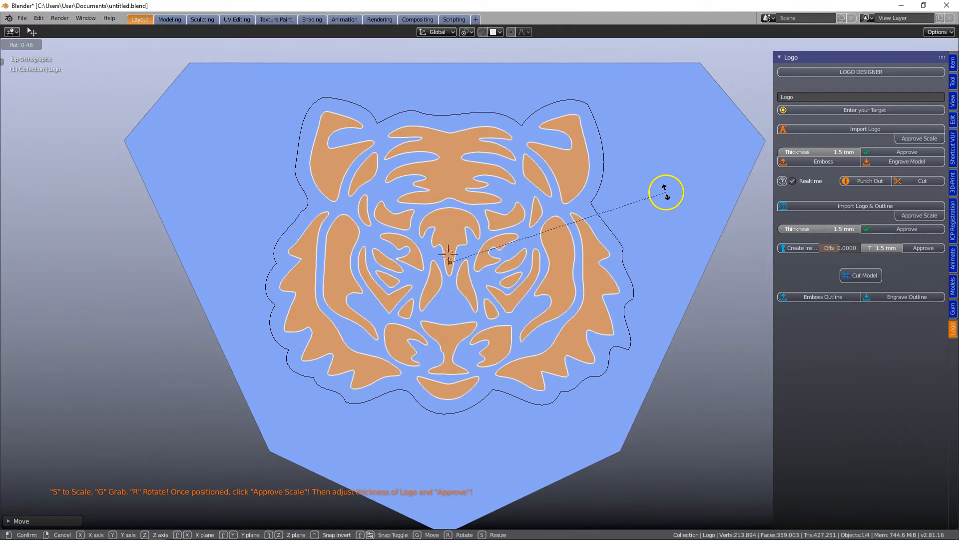
click(666, 190)
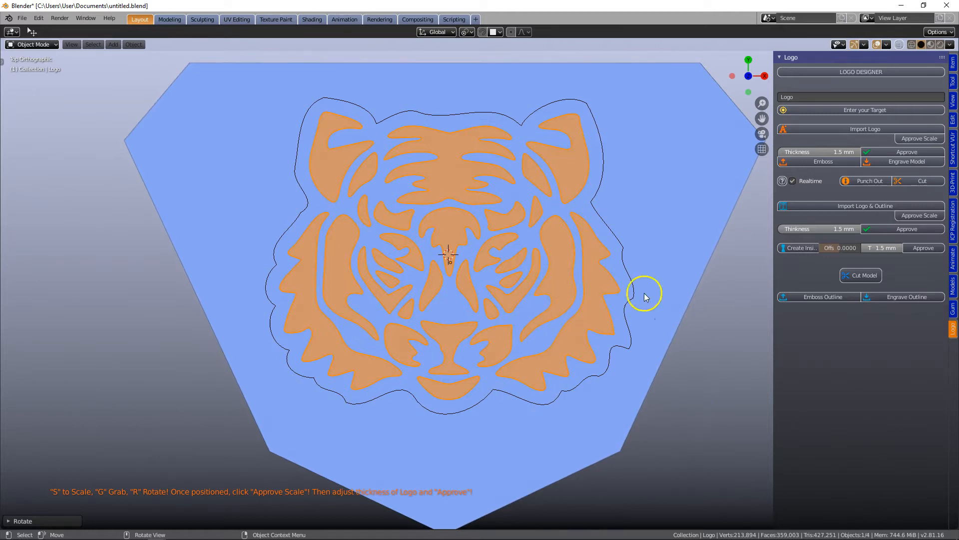
click(920, 215)
Set the tiger logo's thickness to about 2 mm and approve it.
middle_drag(640, 296, 632, 226)
middle_drag(491, 358, 542, 354)
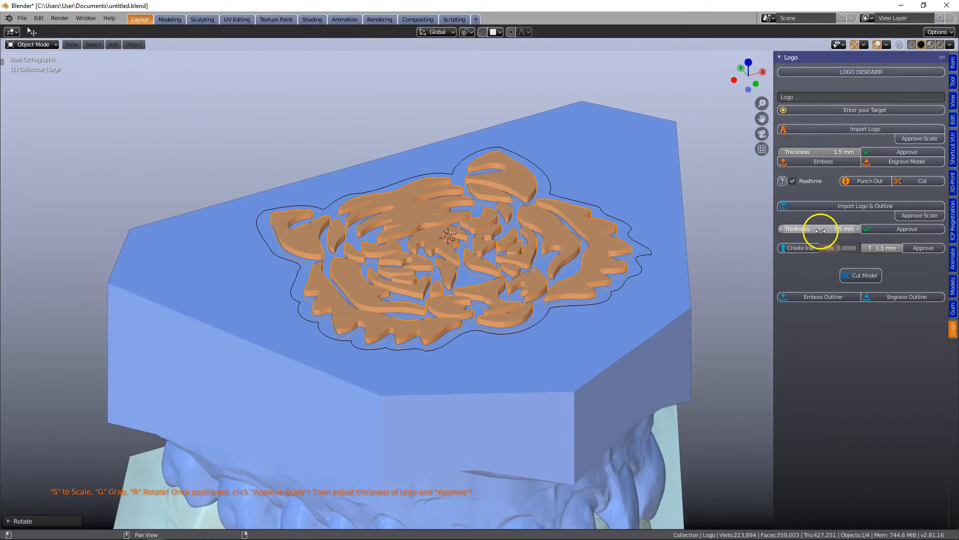
mouse_move(824, 232)
mouse_down()
mouse_move(906, 228)
mouse_move(677, 265)
mouse_move(809, 248)
mouse_move(40, 223)
mouse_move(482, 307)
mouse_move(906, 247)
mouse_move(587, 301)
mouse_move(54, 247)
mouse_move(743, 277)
mouse_move(90, 236)
mouse_move(118, 235)
mouse_move(20, 248)
mouse_up()
drag(154, 231, 153, 231)
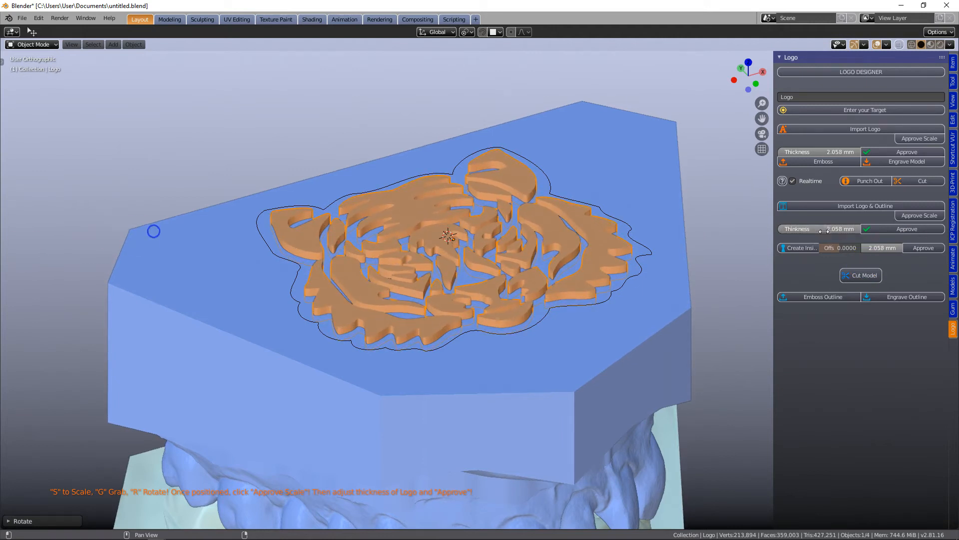
drag(820, 228, 827, 229)
click(890, 229)
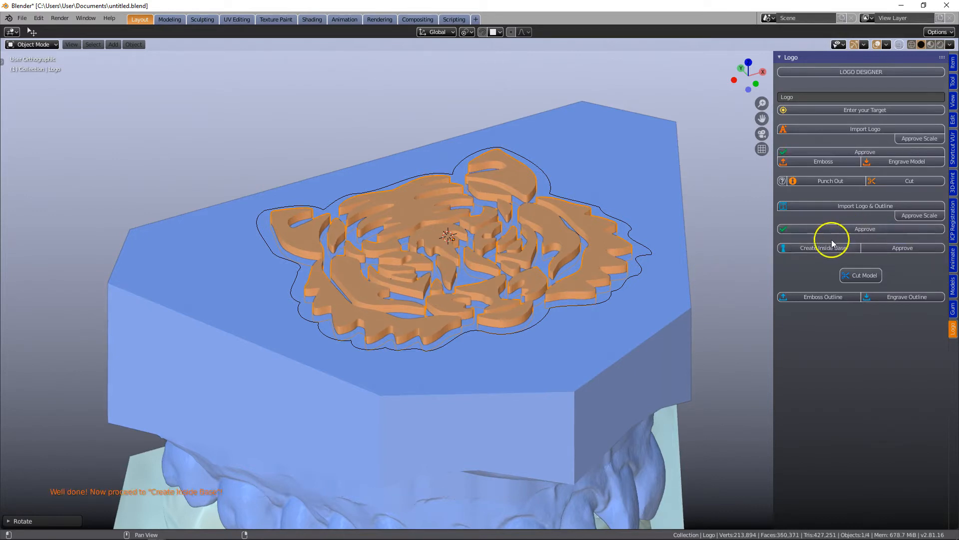
Create the inside base cutting tool from the logo's outline and widen the sidebar to make its settings readable.
middle_drag(625, 279, 599, 270)
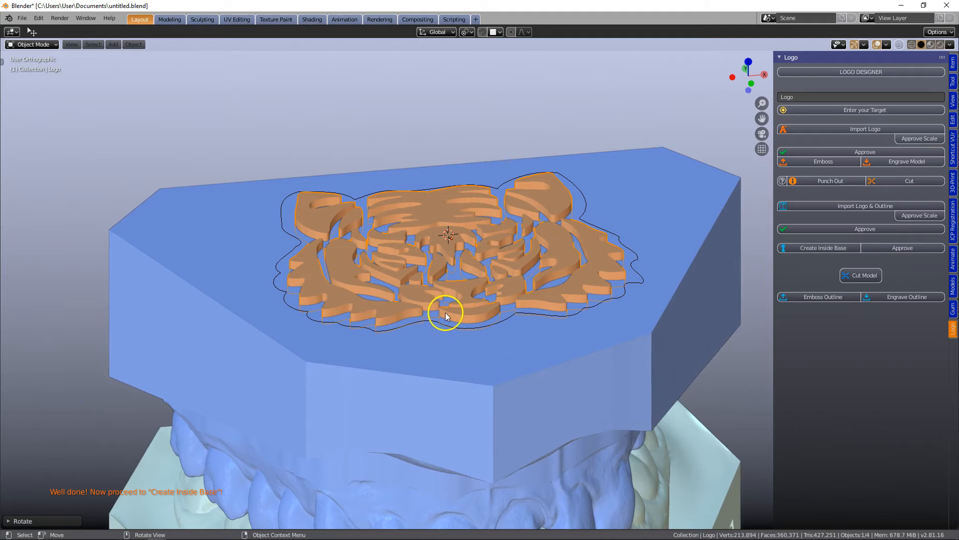
click(820, 248)
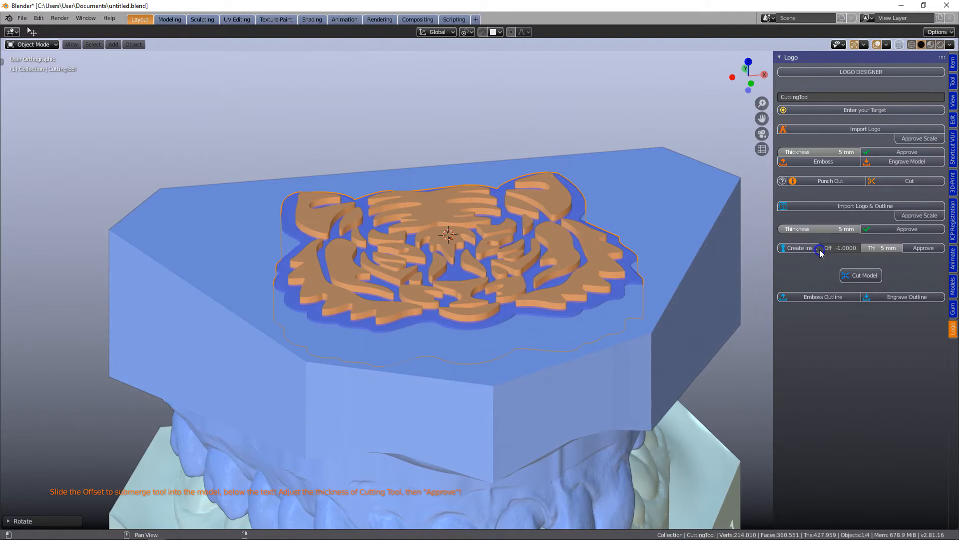
middle_drag(539, 306, 547, 283)
scroll(604, 295, up, 2)
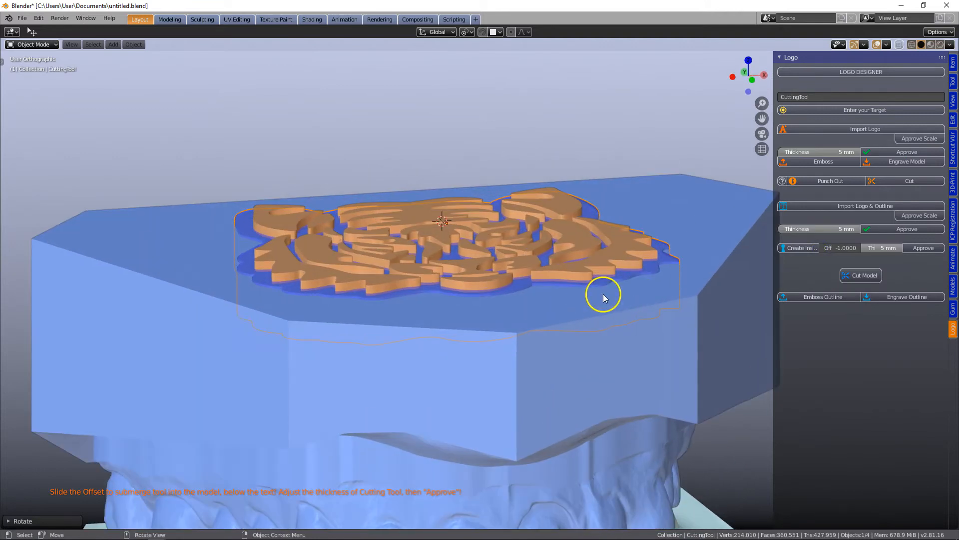
scroll(632, 287, down, 1)
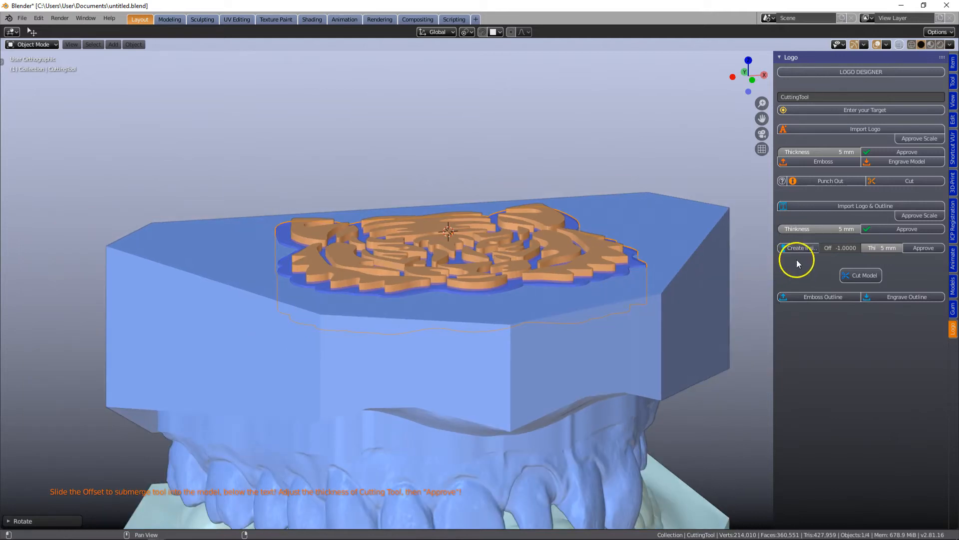
drag(773, 267, 719, 264)
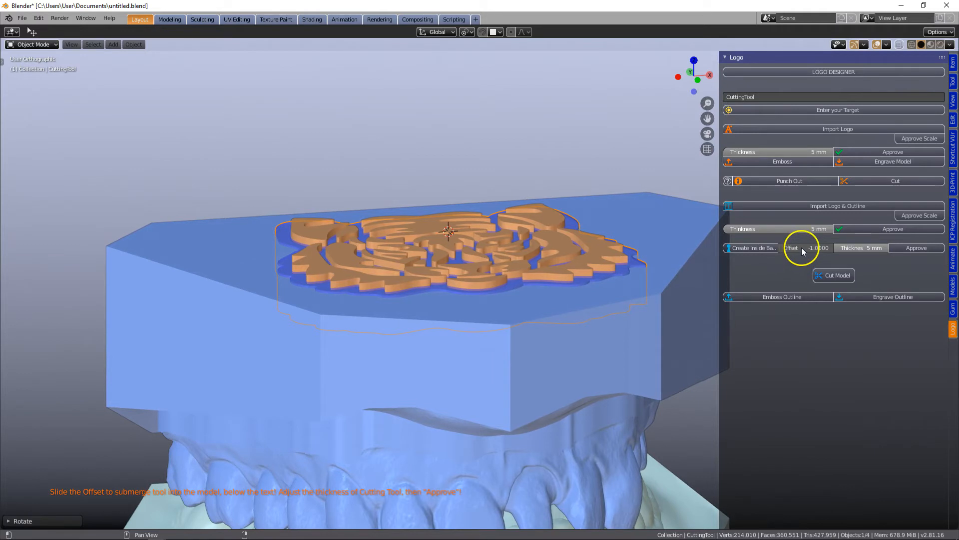
Try raising the cutting tool above the base surface with an offset of 1.0000.
drag(801, 247, 884, 240)
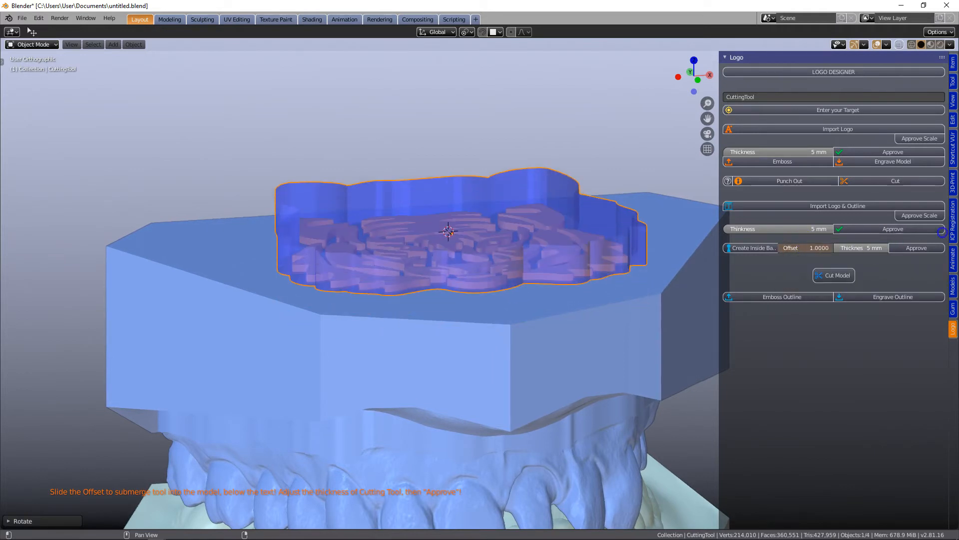
mouse_move(492, 302)
middle_down()
mouse_move(494, 270)
mouse_move(491, 309)
middle_up()
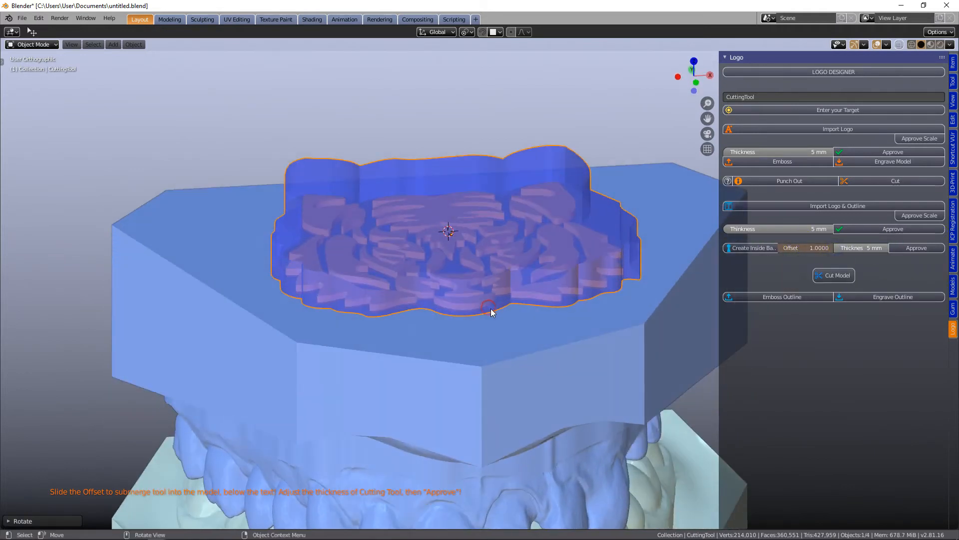
scroll(490, 309, up, 2)
scroll(490, 308, down, 1)
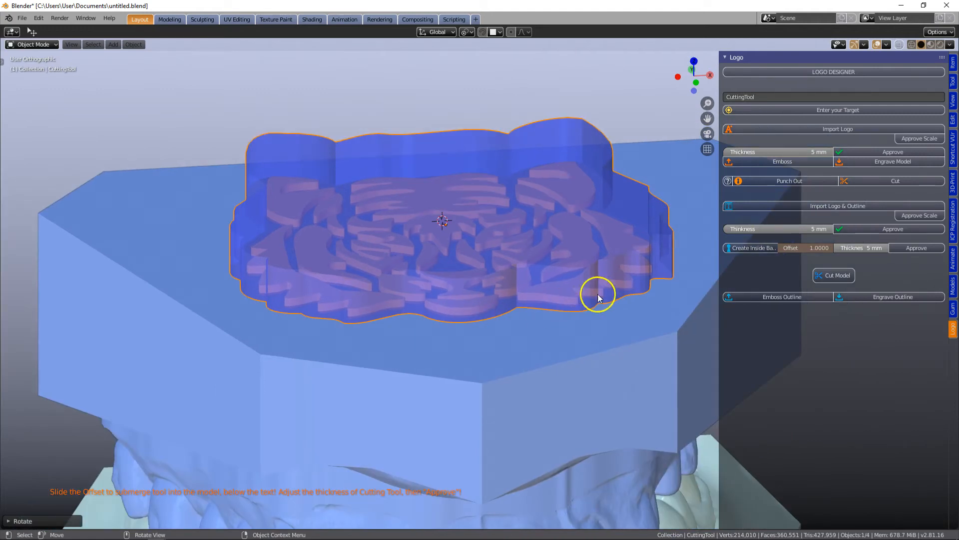
Submerge the cutting tool into the model by setting its offset to -1.0000.
drag(812, 254, 746, 256)
scroll(495, 341, up, 3)
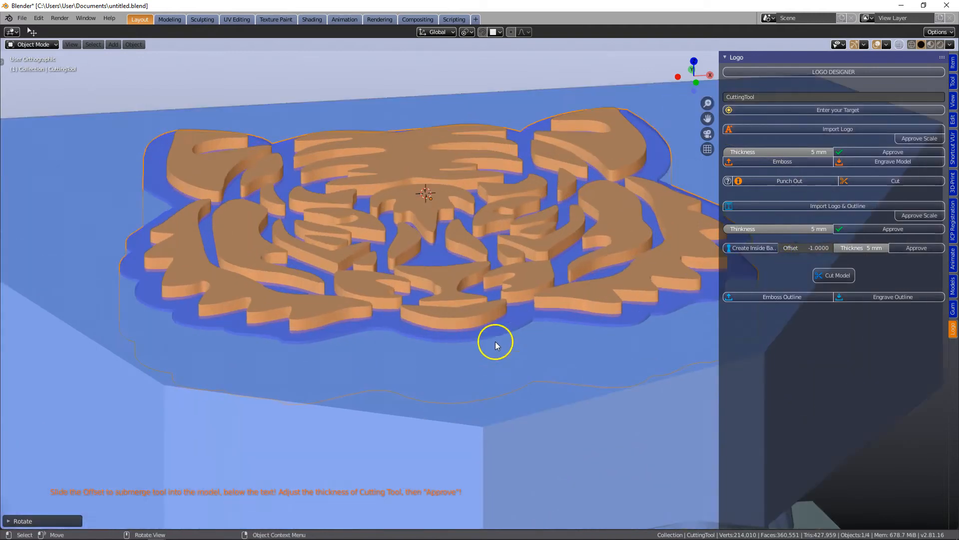
middle_drag(495, 341, 489, 321)
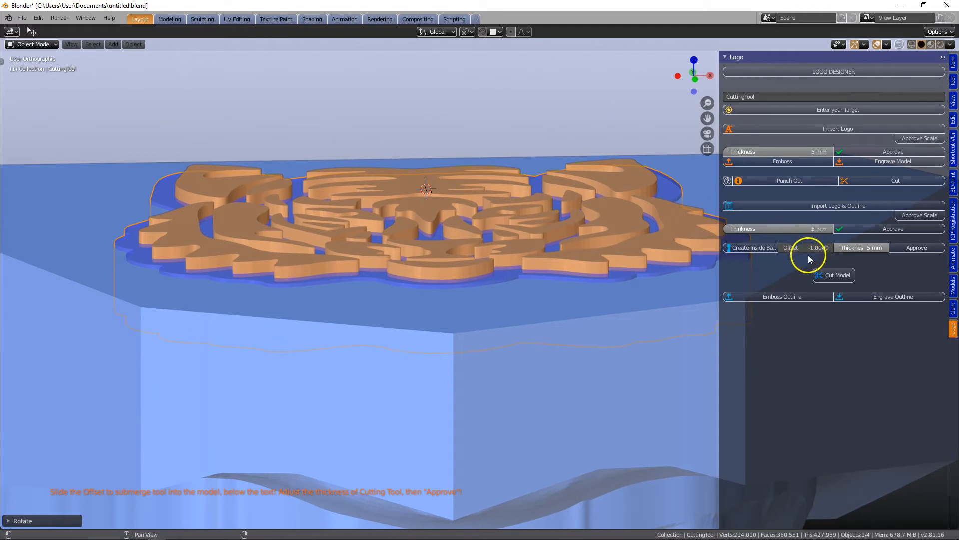
scroll(565, 298, down, 1)
middle_drag(462, 304, 439, 302)
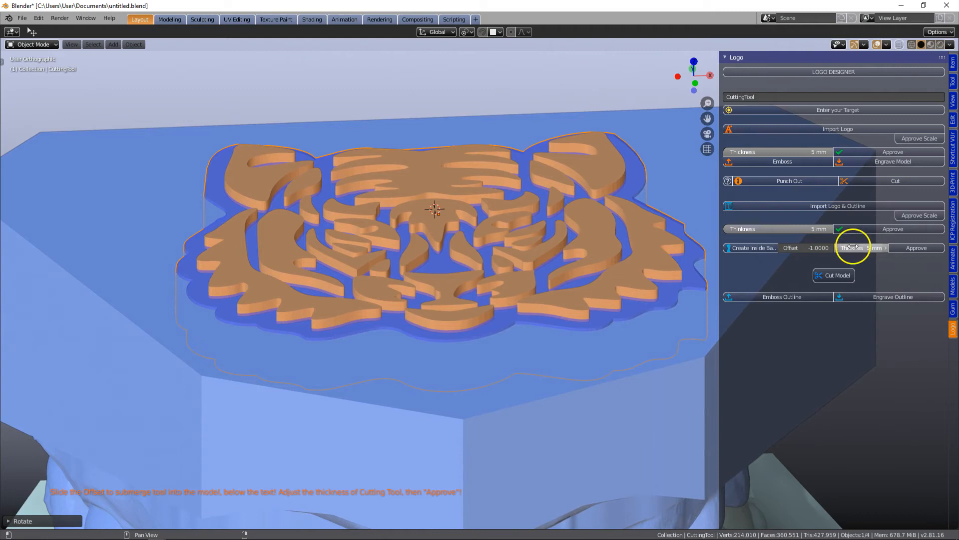
Increase the cutting tool's thickness to 6.109 mm.
drag(848, 247, 893, 248)
scroll(484, 345, down, 3)
middle_drag(483, 345, 473, 308)
scroll(474, 307, up, 1)
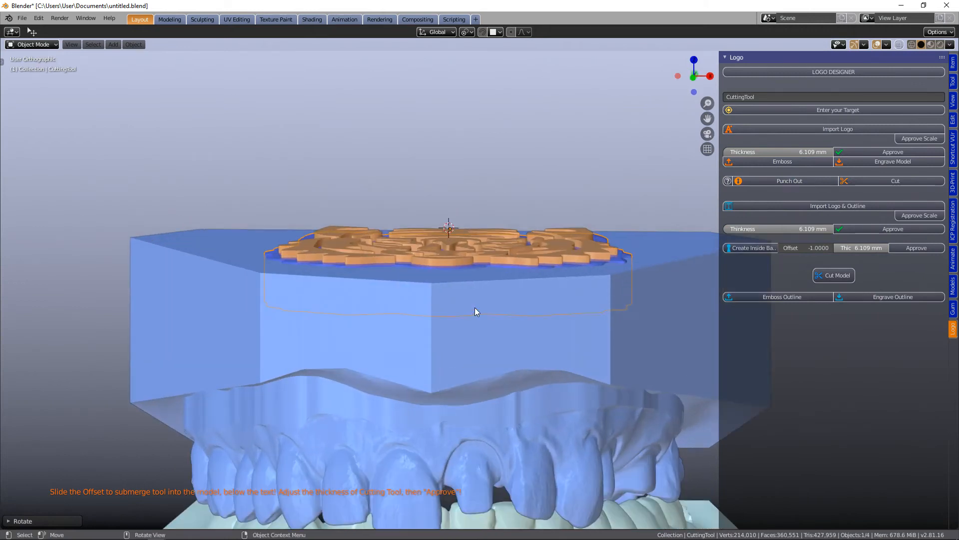
Turn on X-ray shading and set the cutting tool's thickness to 6.765 mm while viewing the model from the side.
click(899, 45)
middle_drag(520, 313, 523, 298)
drag(856, 248, 955, 269)
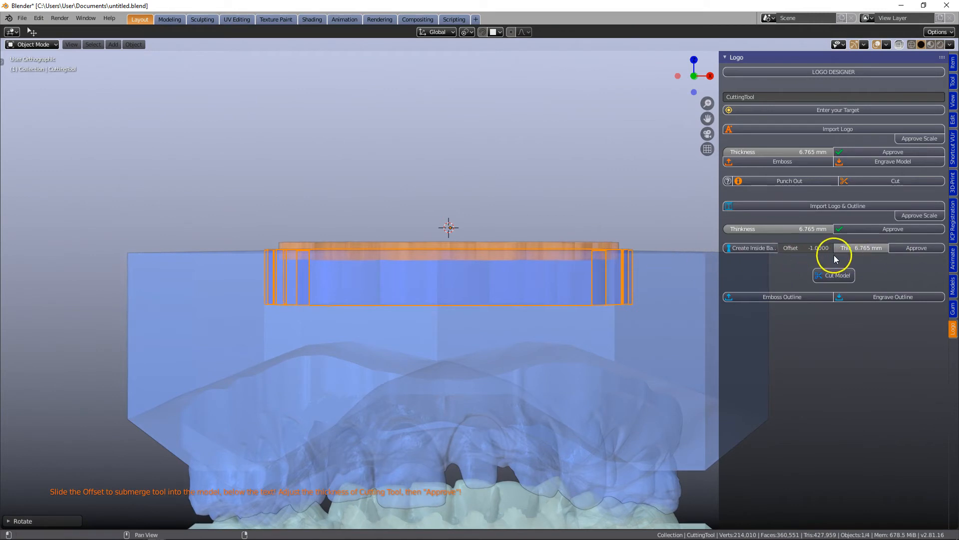
mouse_move(631, 265)
middle_down()
mouse_move(636, 249)
mouse_move(634, 258)
middle_up()
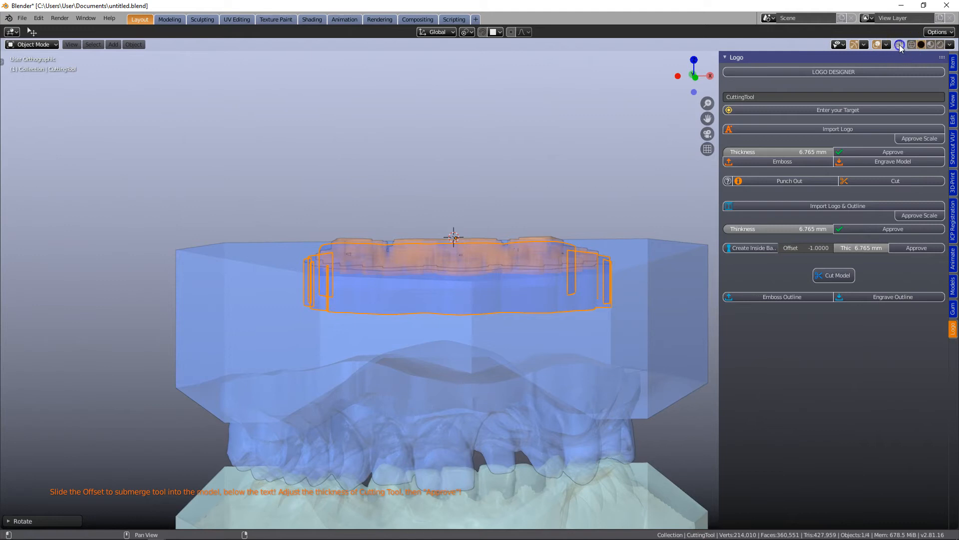
Turn off X-ray shading and approve the cutting tool's offset and thickness.
click(899, 44)
middle_drag(503, 214, 529, 273)
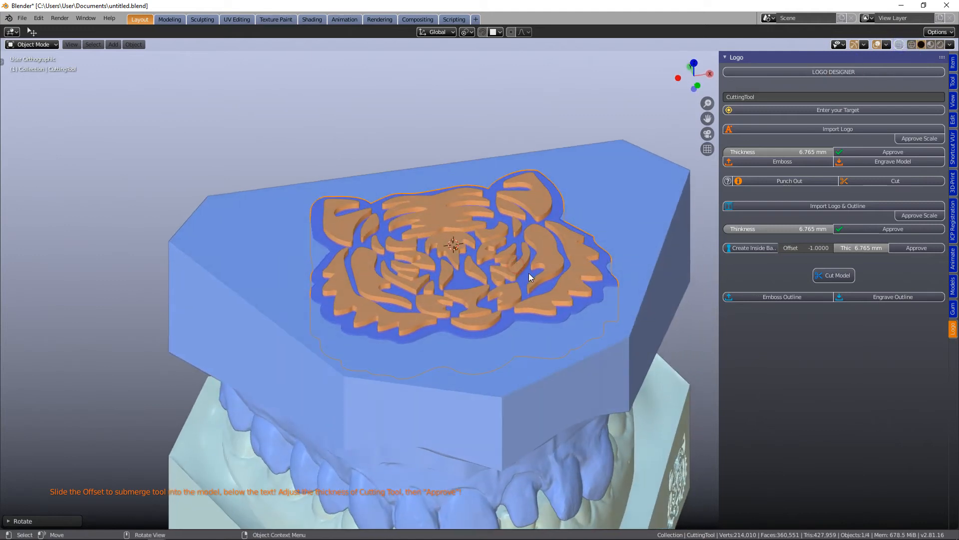
scroll(530, 273, up, 4)
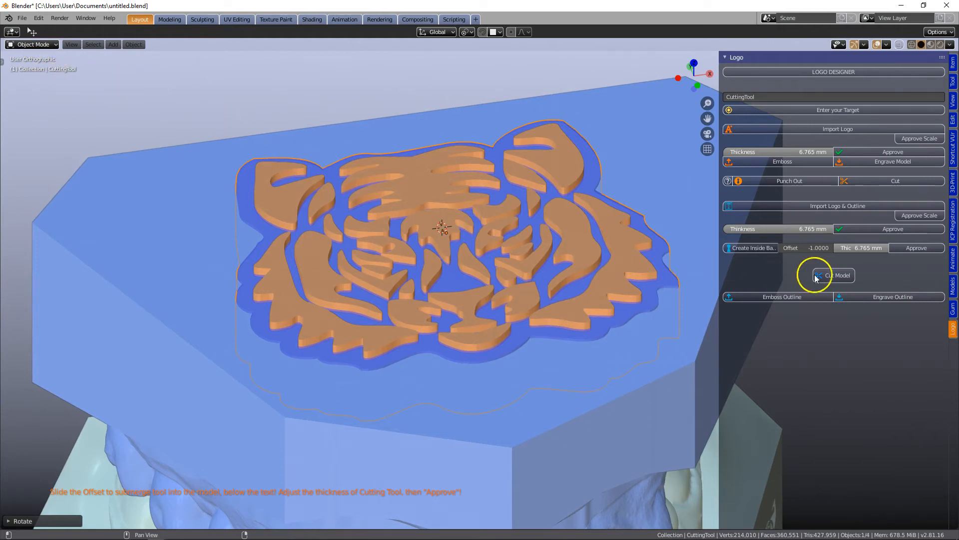
click(916, 248)
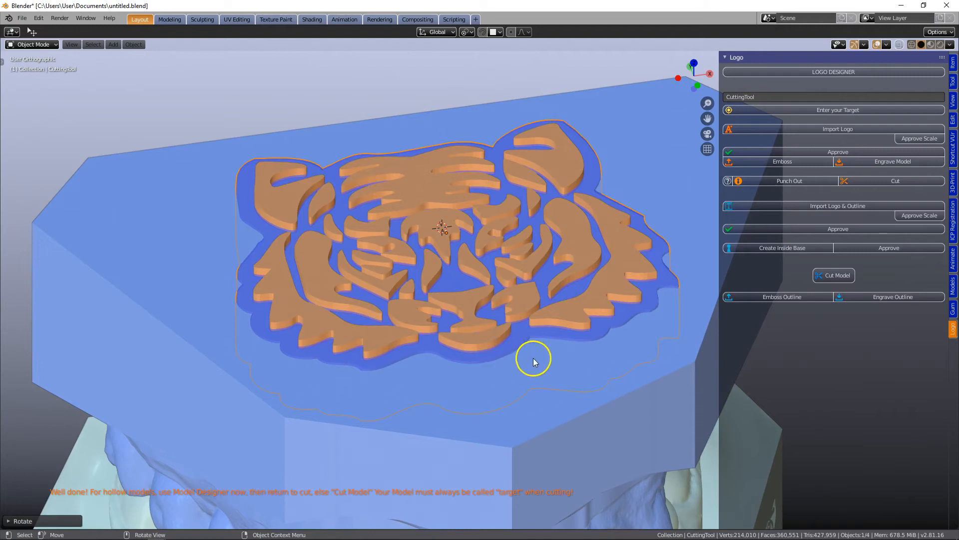
Save the Blender file before cutting the model.
scroll(534, 358, down, 2)
middle_drag(541, 348, 534, 324)
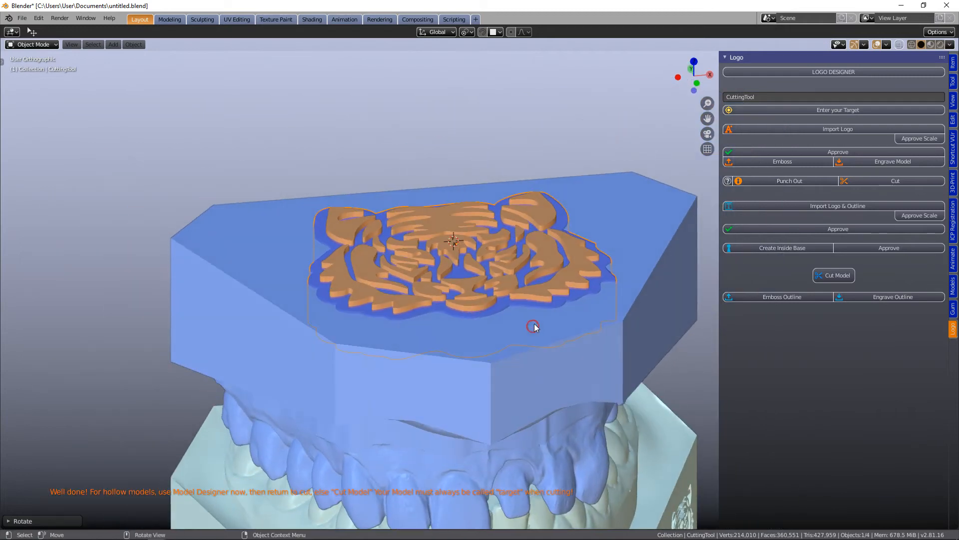
scroll(482, 392, up, 1)
shift+middle_drag(488, 392, 495, 327)
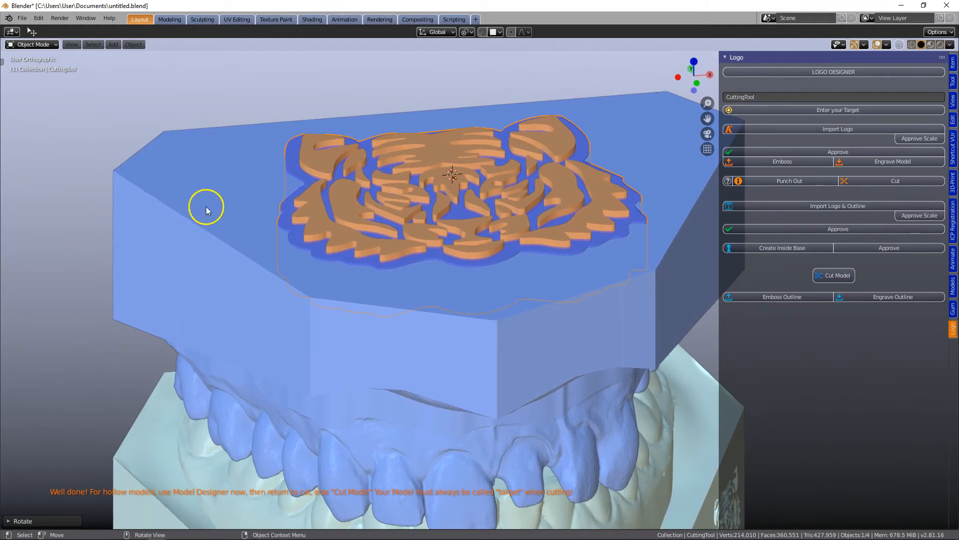
click(22, 18)
click(45, 86)
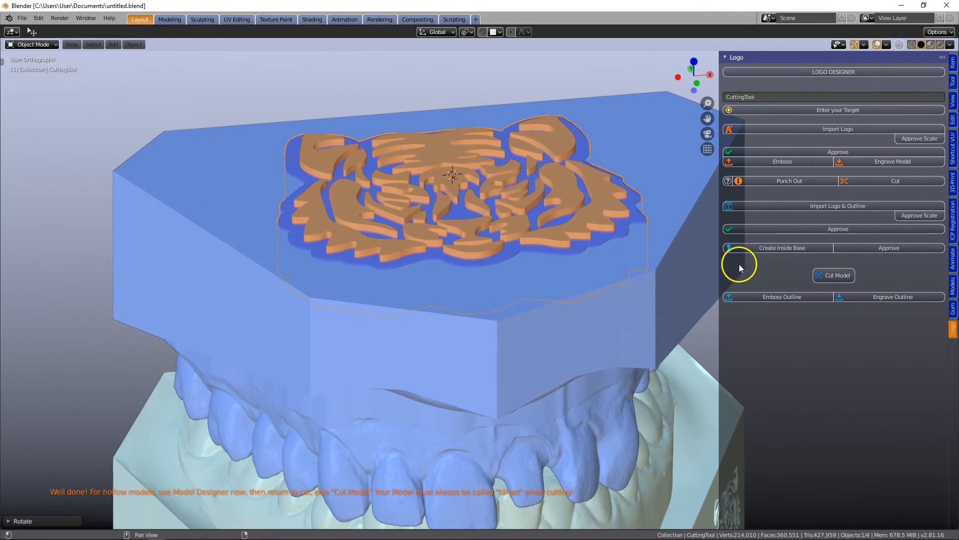
Cut the upper model with the cutting tool and lower the tiger logo along Z into its inside base.
click(838, 276)
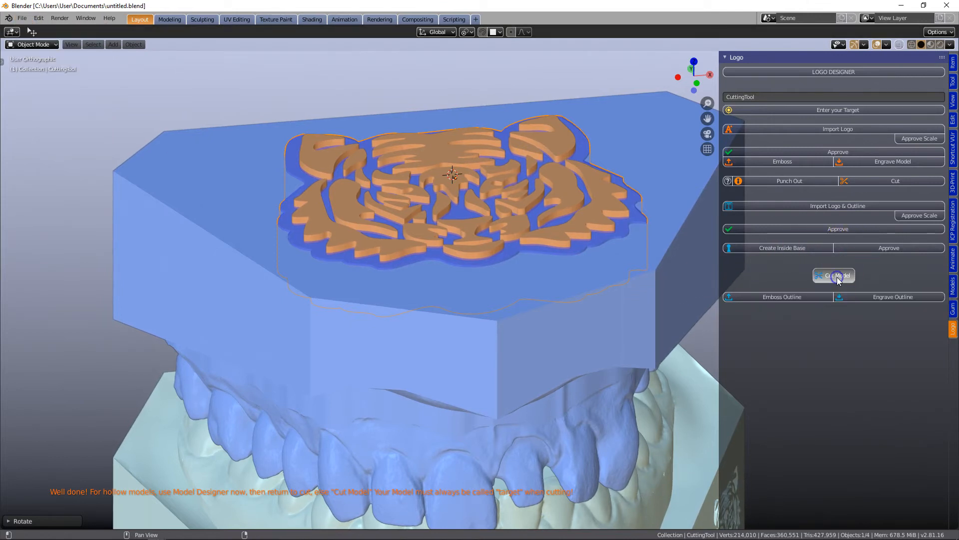
click(542, 235)
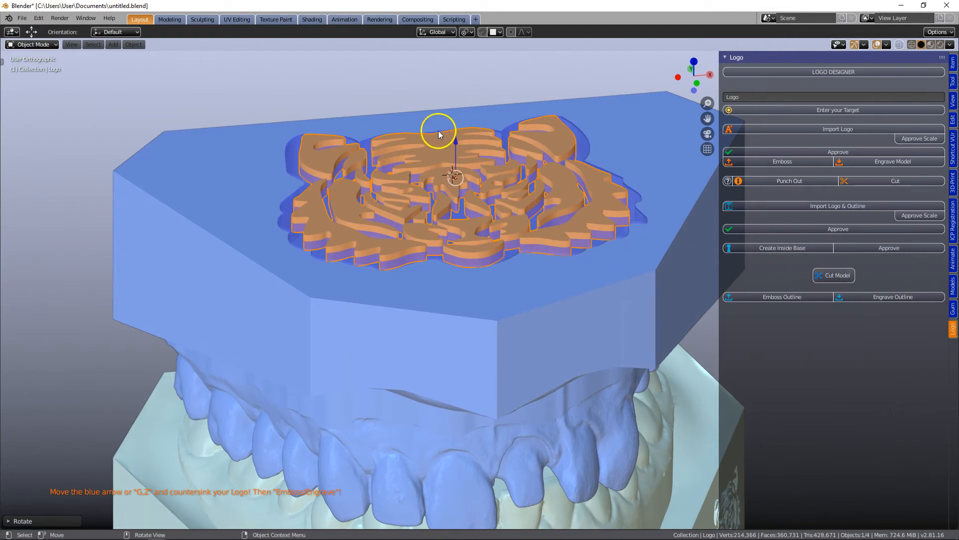
drag(455, 140, 456, 146)
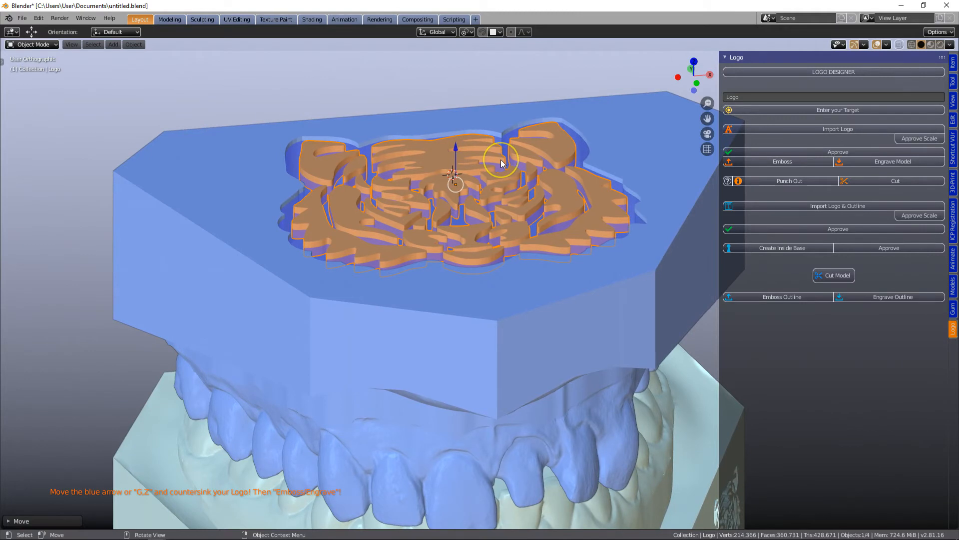
key(g)
key(z)
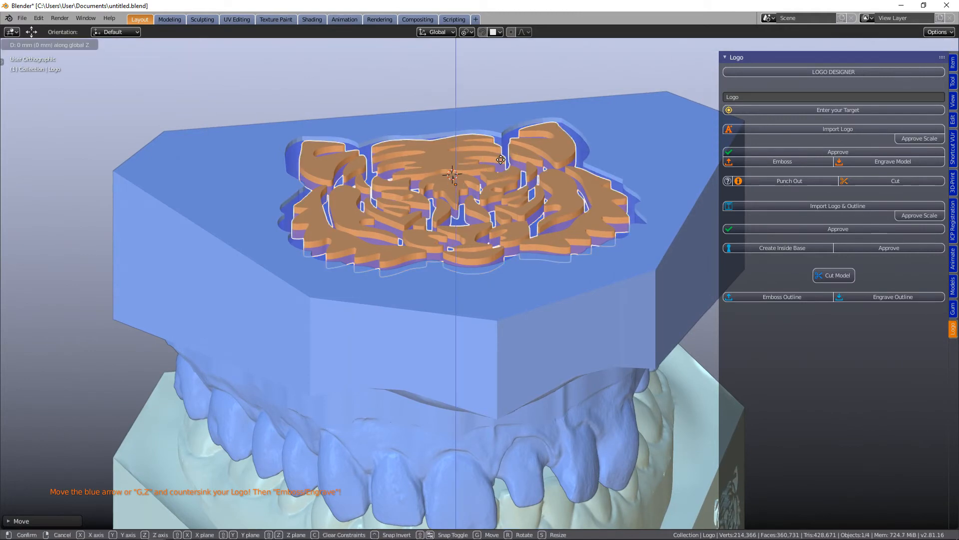
click(499, 190)
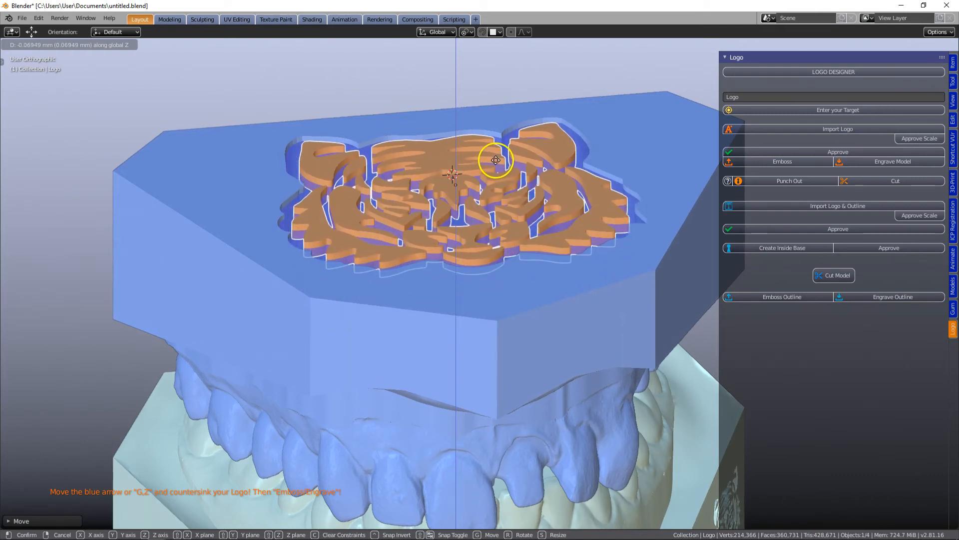
click(496, 160)
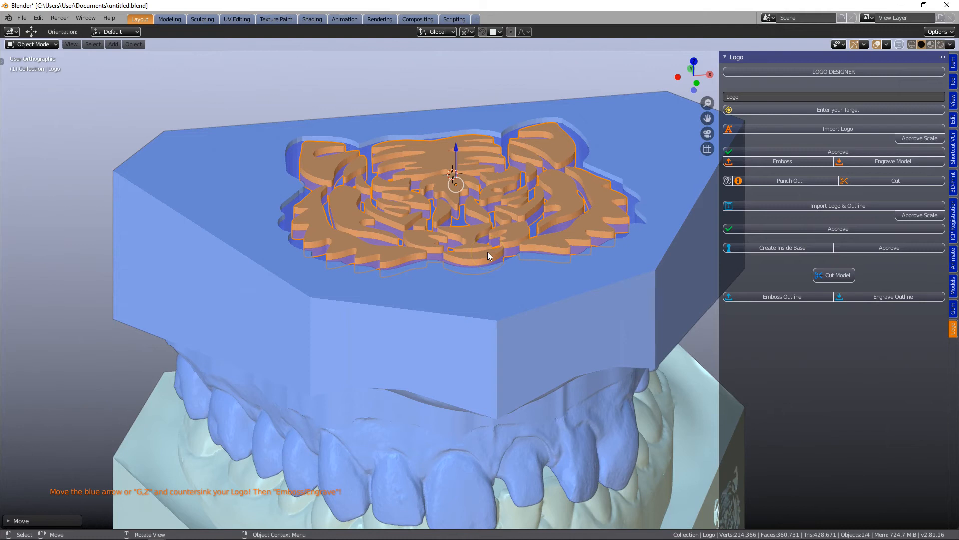
Fine-tune the tiger logo's height along Z from the right view so it is countersunk in the base.
key(grave)
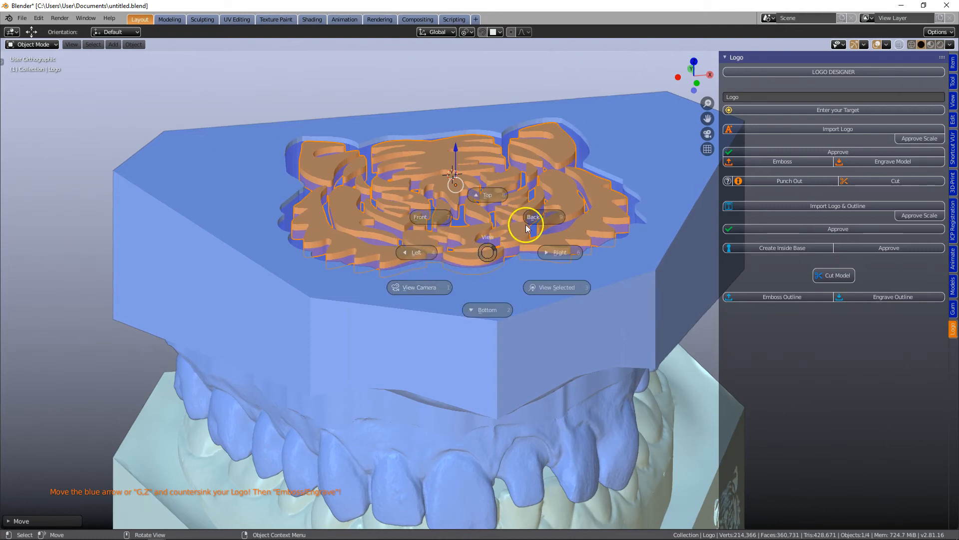
click(562, 253)
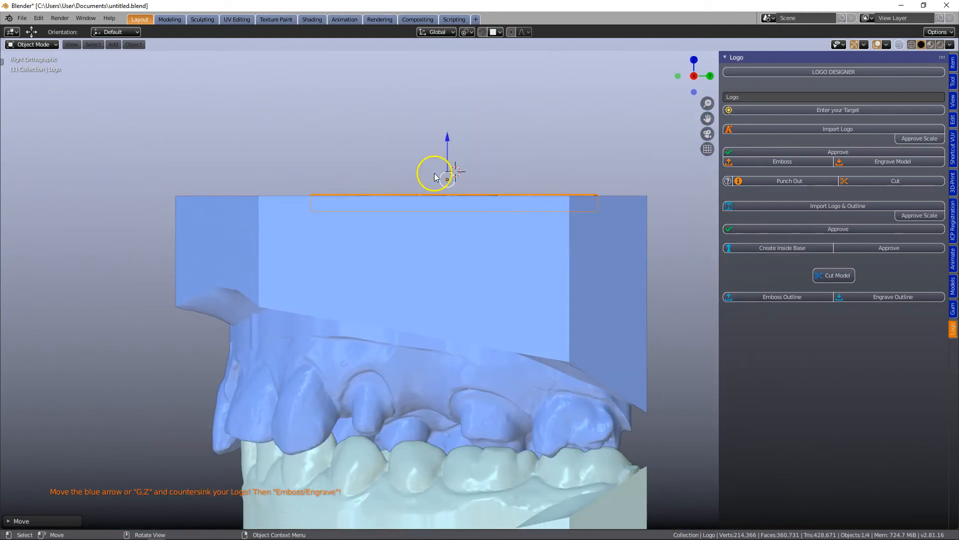
drag(448, 137, 450, 139)
middle_drag(364, 251, 507, 302)
scroll(507, 304, up, 2)
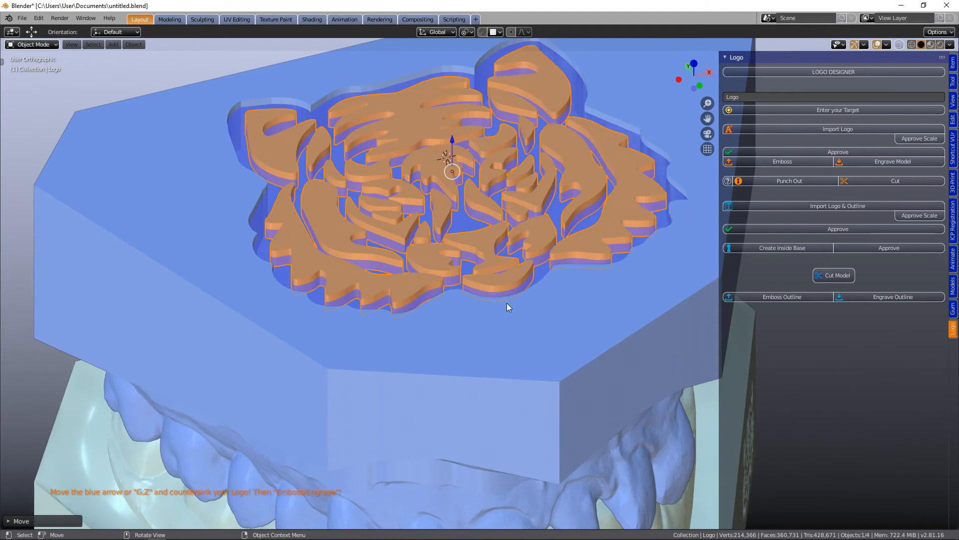
middle_drag(554, 313, 558, 304)
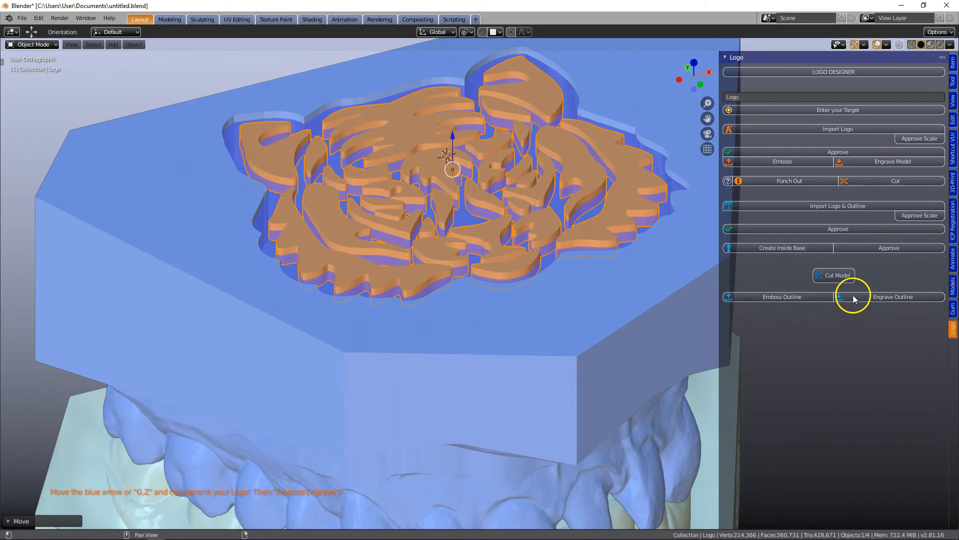
Emboss the countersunk tiger logo onto its outlined inside base.
click(798, 299)
middle_drag(572, 269, 524, 235)
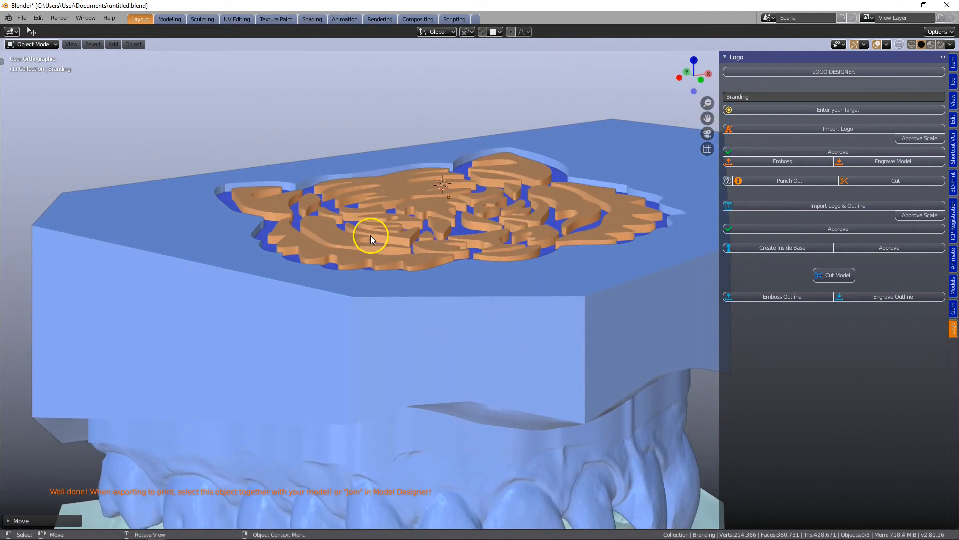
click(462, 231)
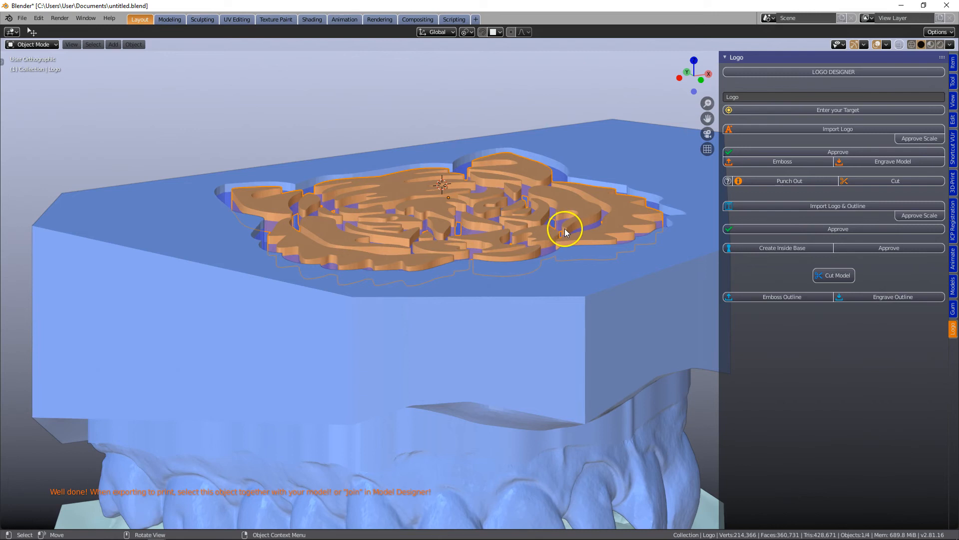
Engrave the tiger logo into its outlined inside base as an alternative to embossing.
click(876, 296)
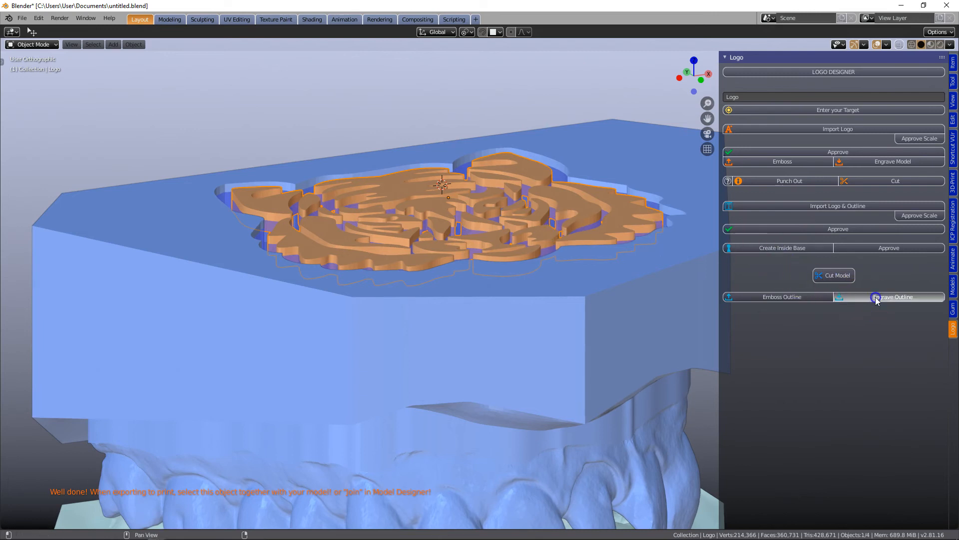
middle_drag(439, 217, 430, 266)
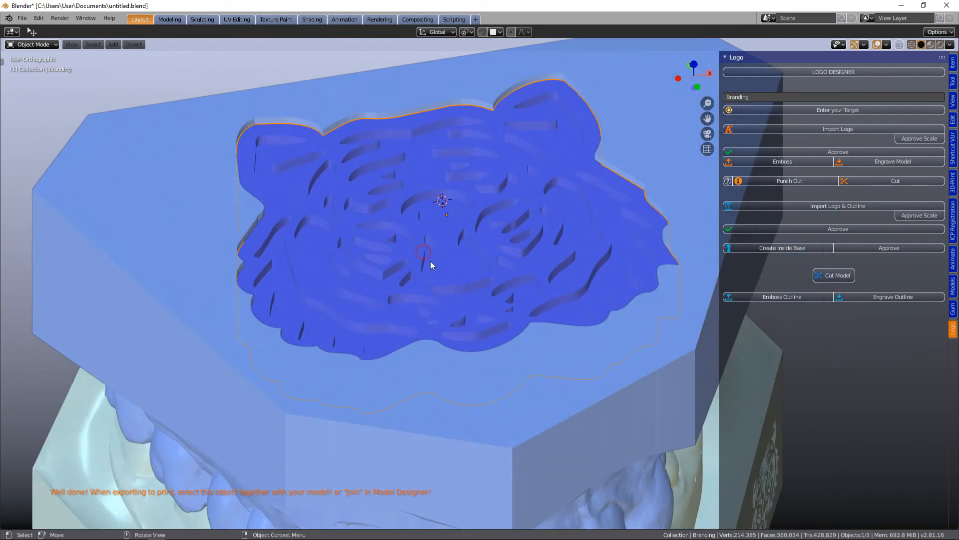
scroll(448, 289, down, 1)
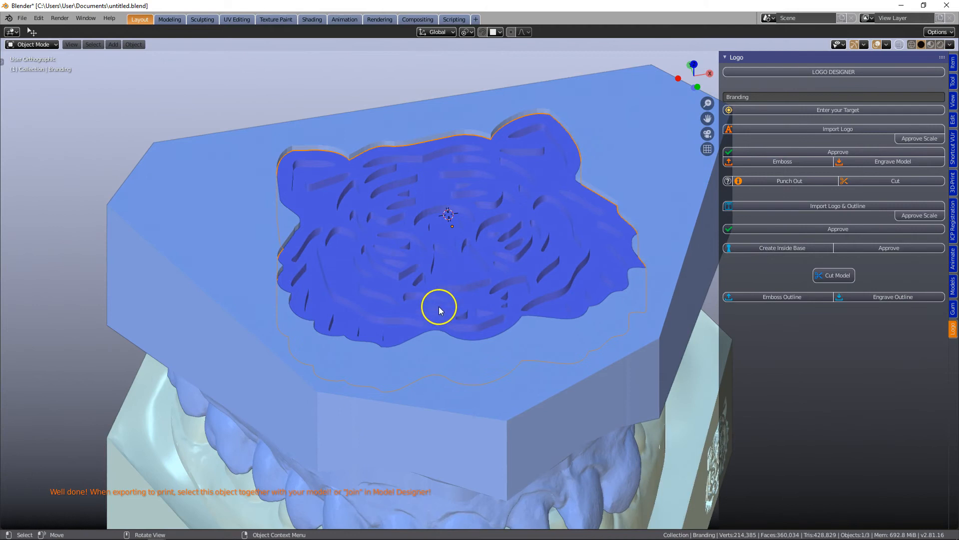
Select the upper model together with the engraved logo base.
click(207, 174)
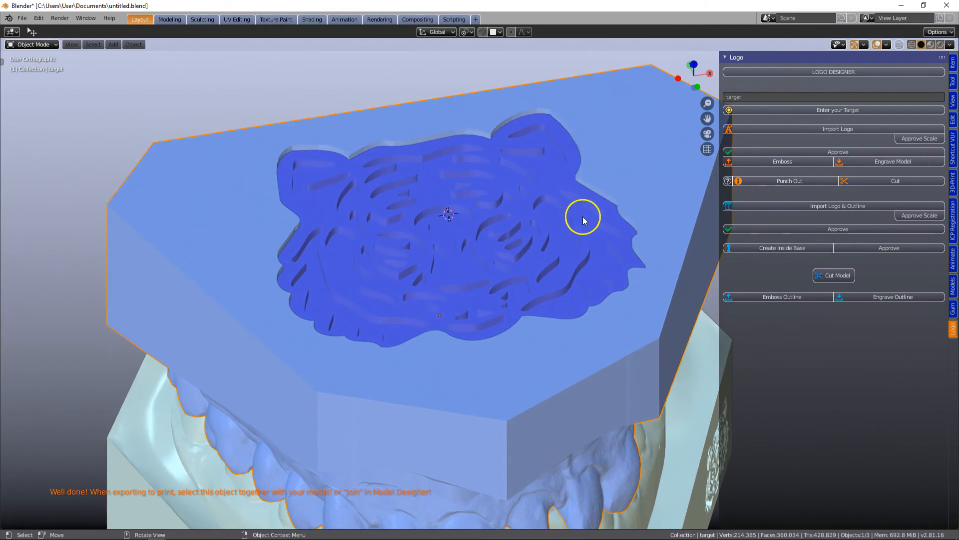
mouse_move(520, 217)
middle_down()
mouse_move(520, 201)
mouse_move(521, 212)
middle_up()
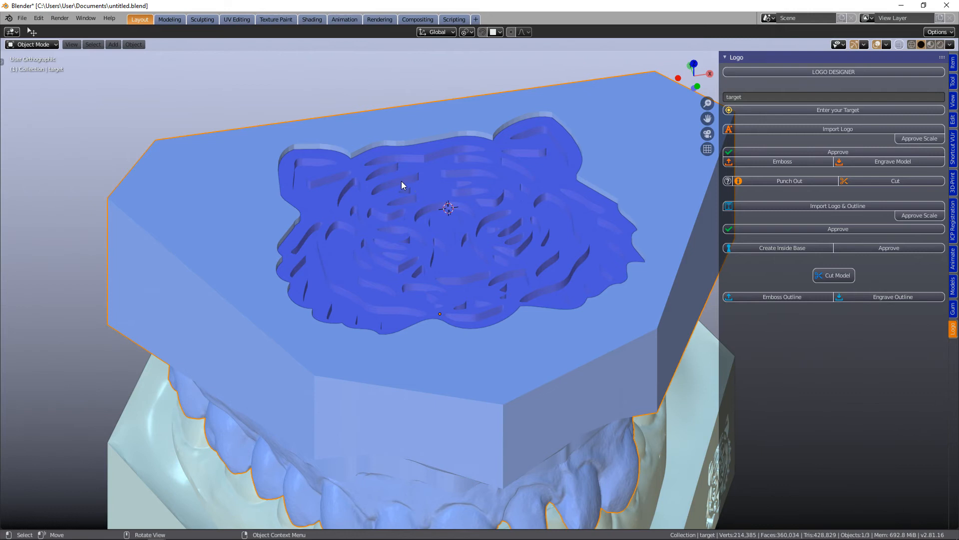
shift+click(352, 177)
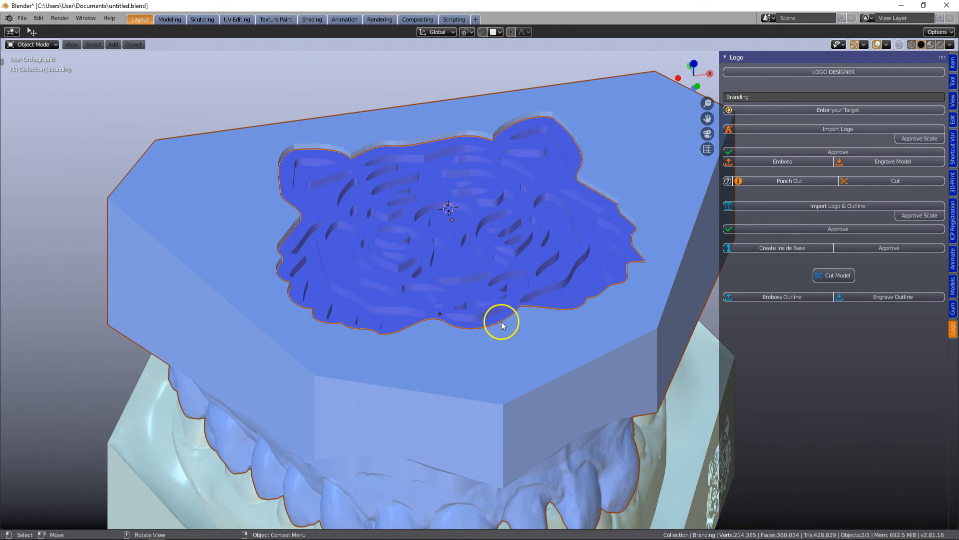
mouse_move(488, 307)
middle_down()
mouse_move(488, 294)
mouse_move(480, 302)
middle_up()
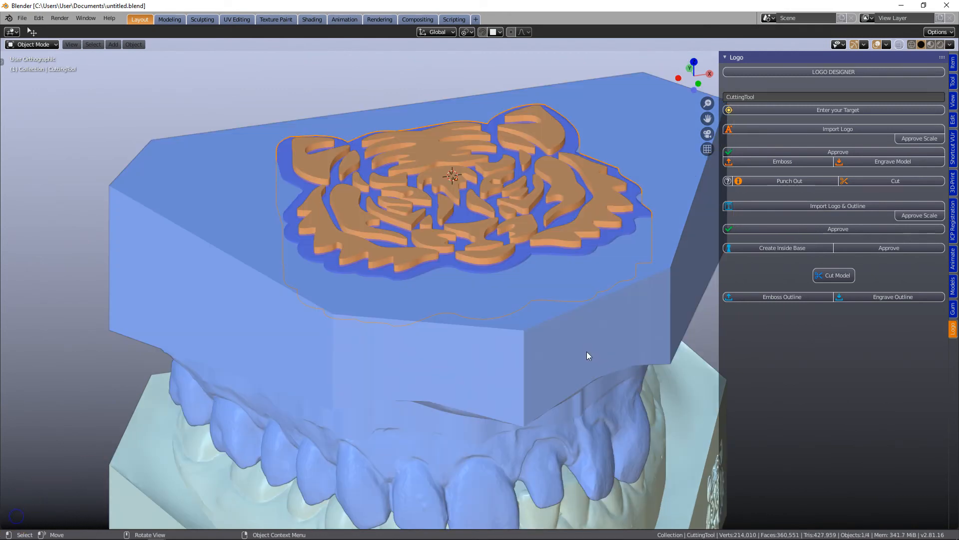
Hollow the upper model with Make Hollow in Model Designer and give it a Honey Vented infill.
click(530, 361)
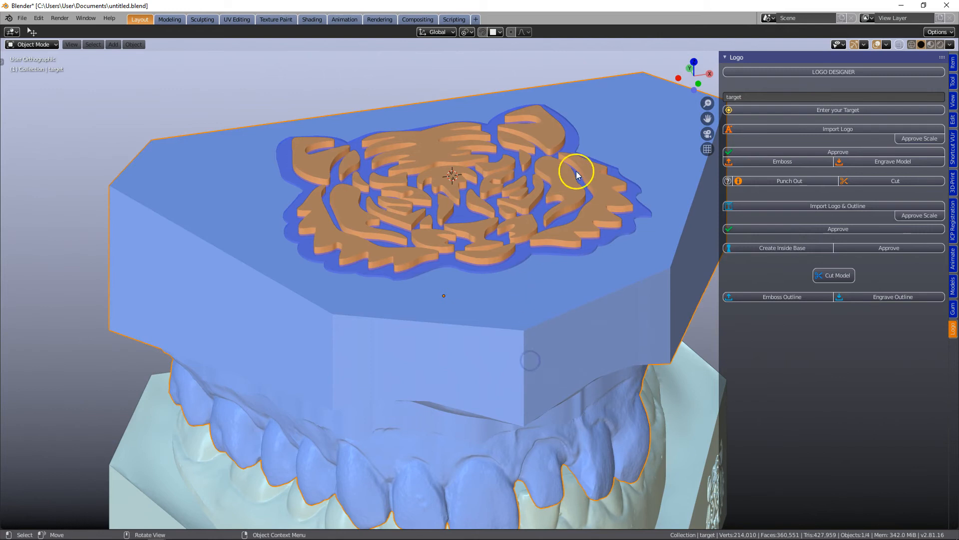
click(953, 291)
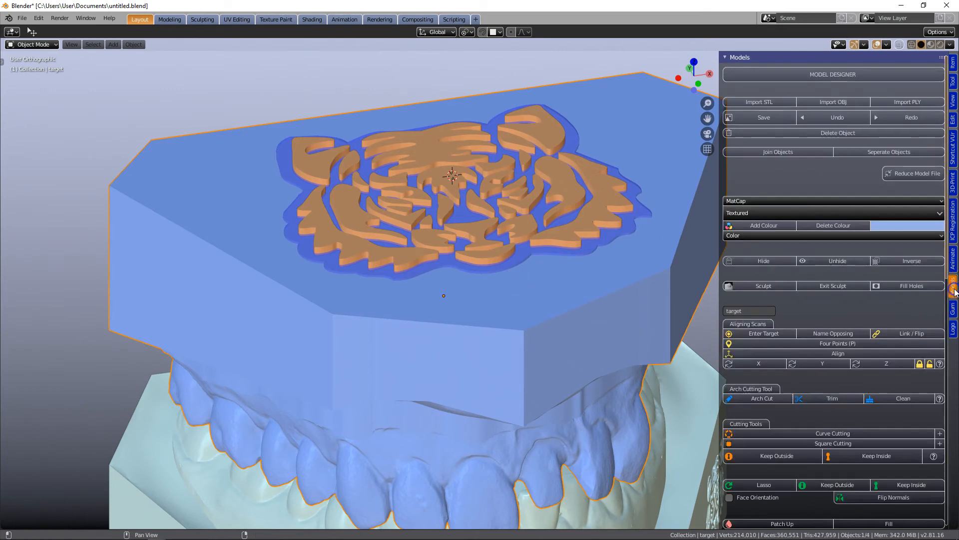
scroll(889, 299, down, 8)
scroll(840, 334, down, 10)
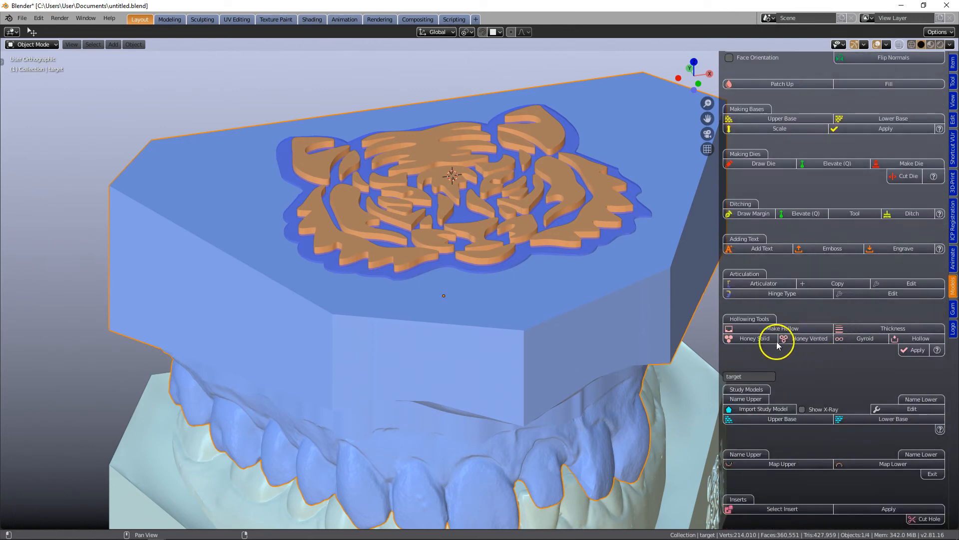
click(776, 328)
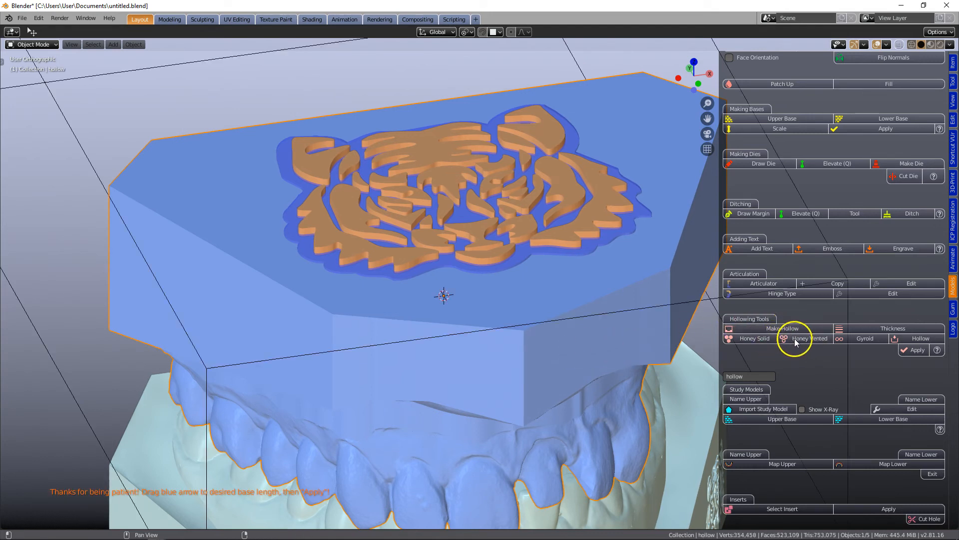
click(812, 340)
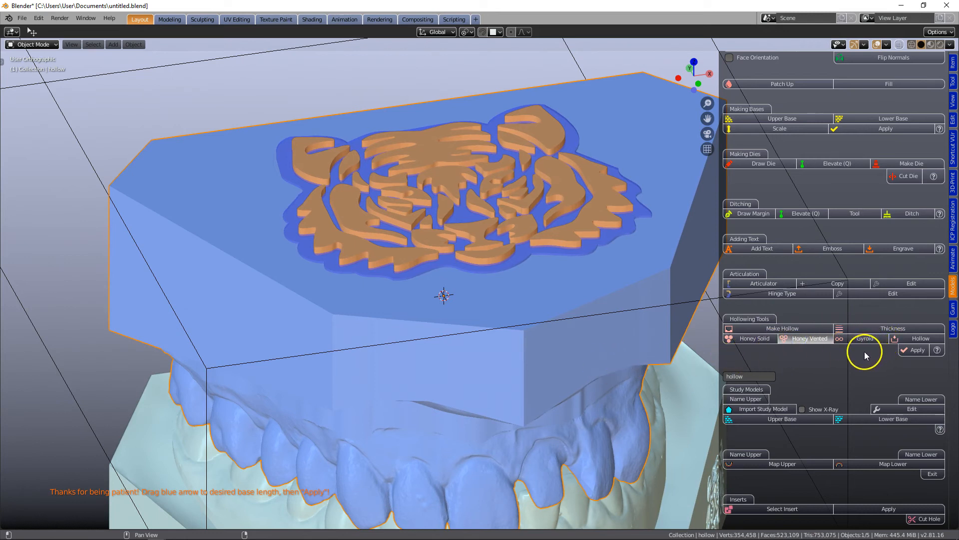
click(907, 350)
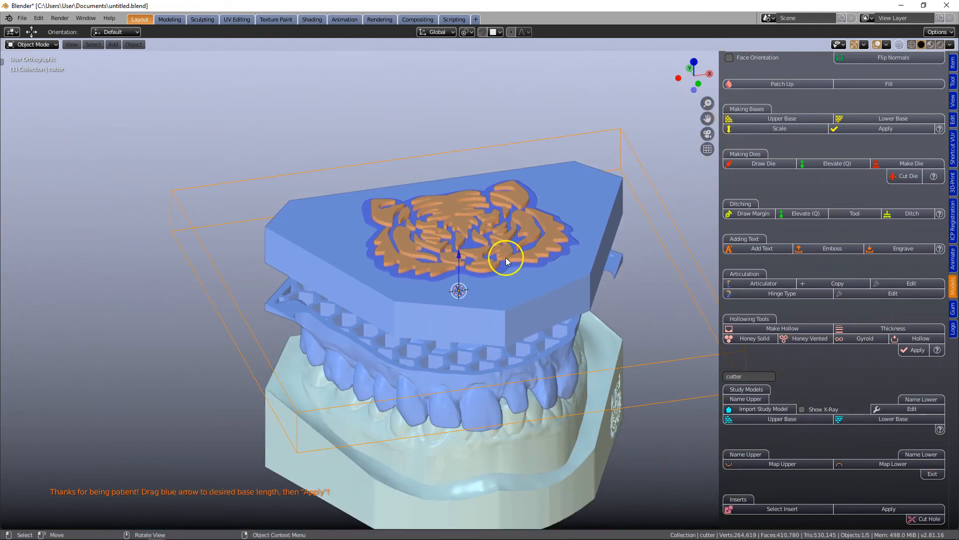
Raise the cutter 16.77 mm along Z to set the base length and apply the hollowing.
drag(456, 257, 474, 188)
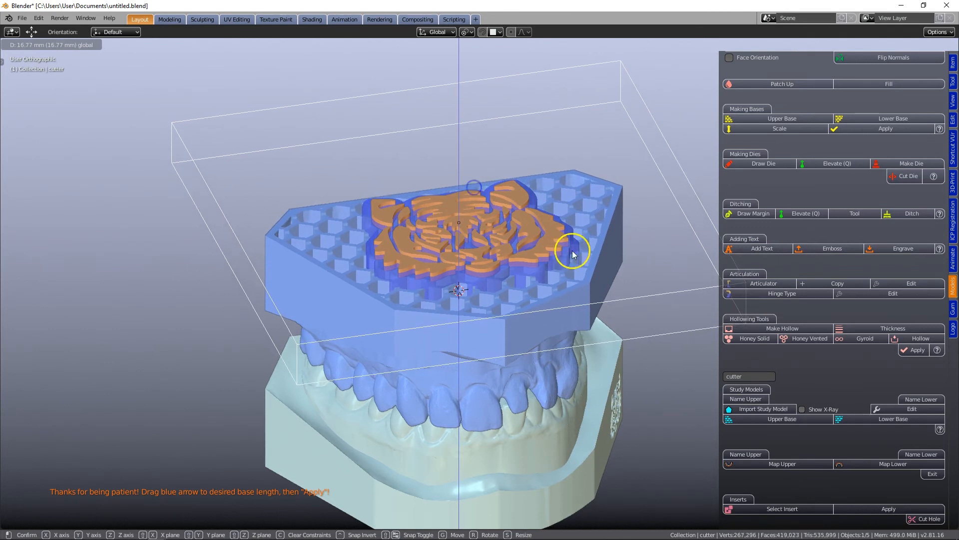
click(909, 349)
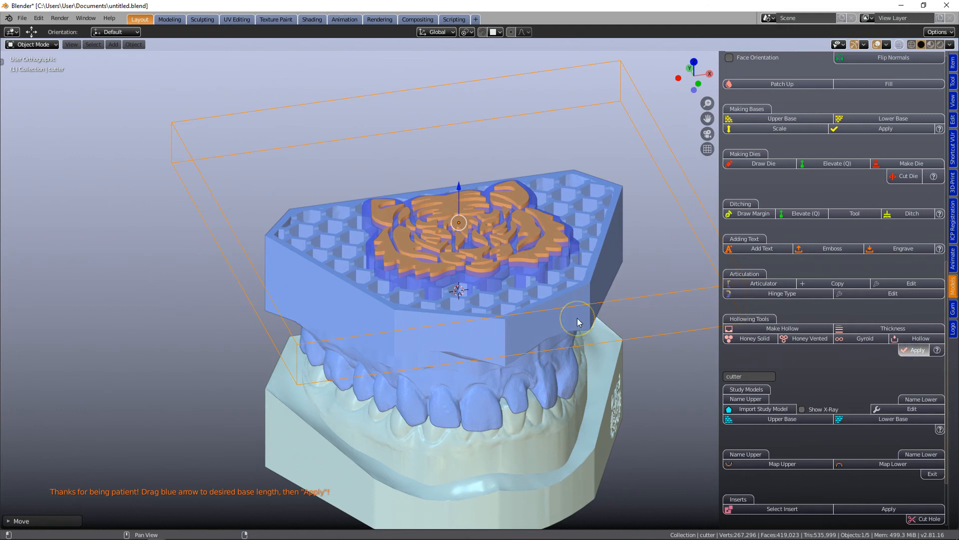
click(566, 326)
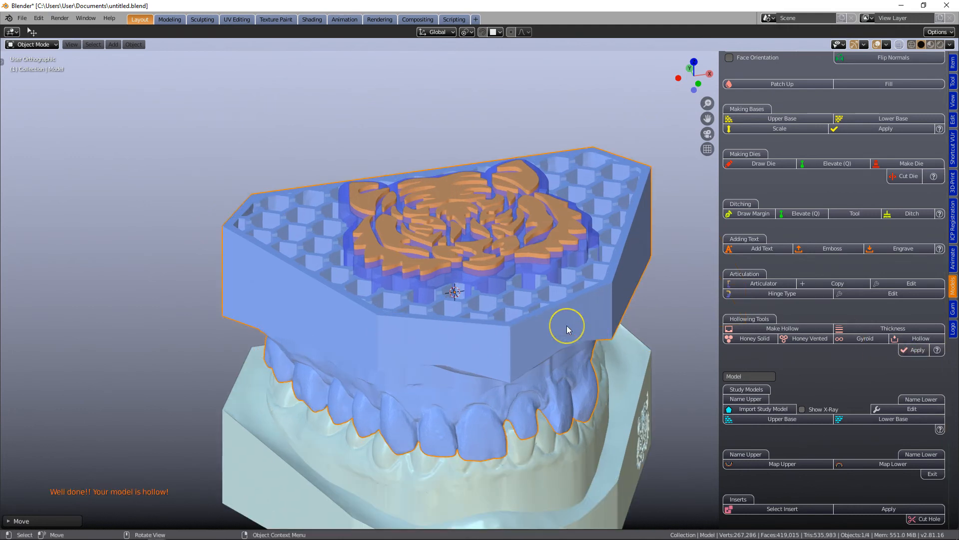
scroll(567, 325, up, 2)
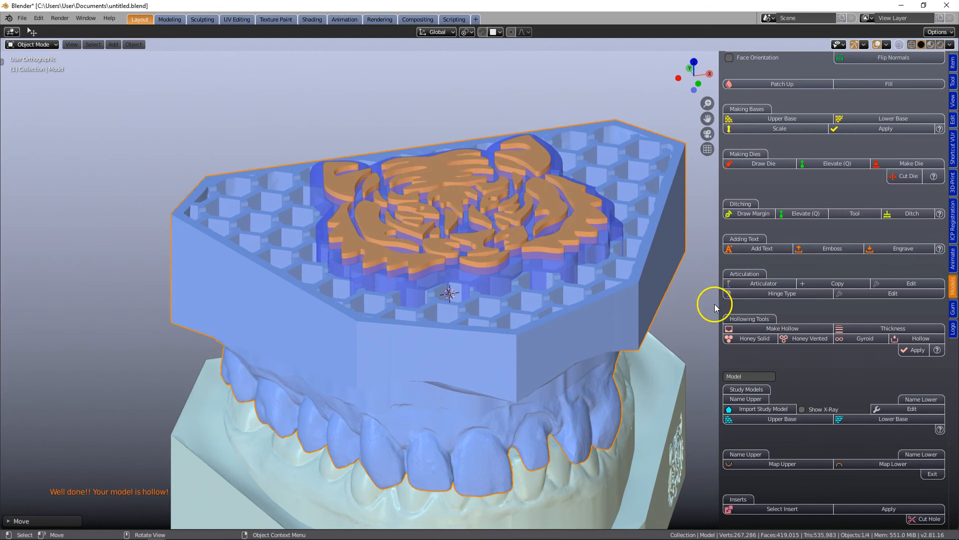
Set the hollow model as the Logo Designer target and cut it with the logo's cutting tool.
click(954, 331)
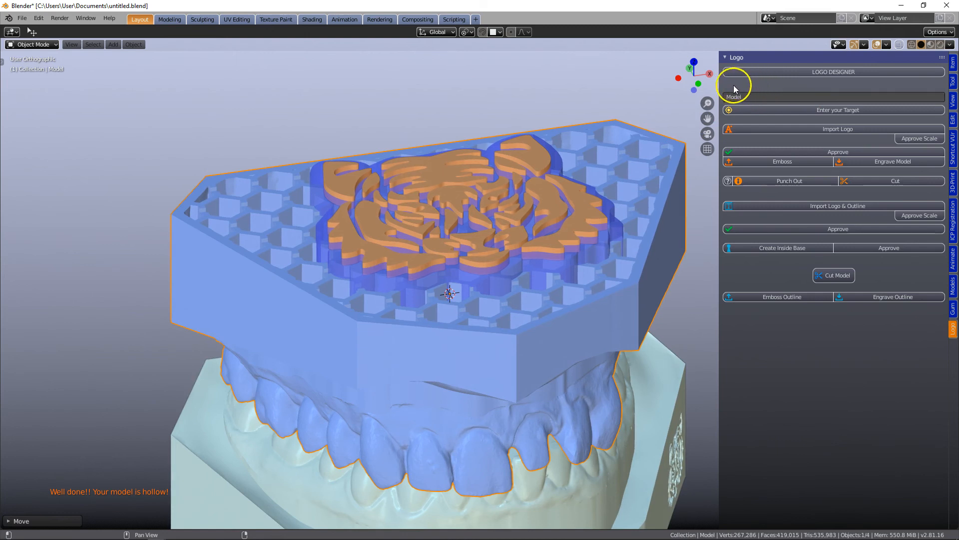
click(842, 110)
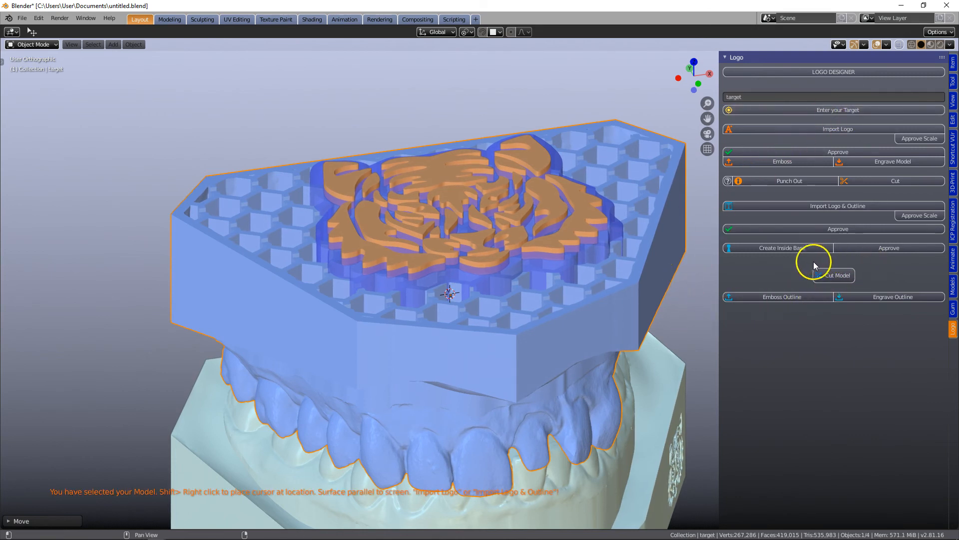
click(838, 279)
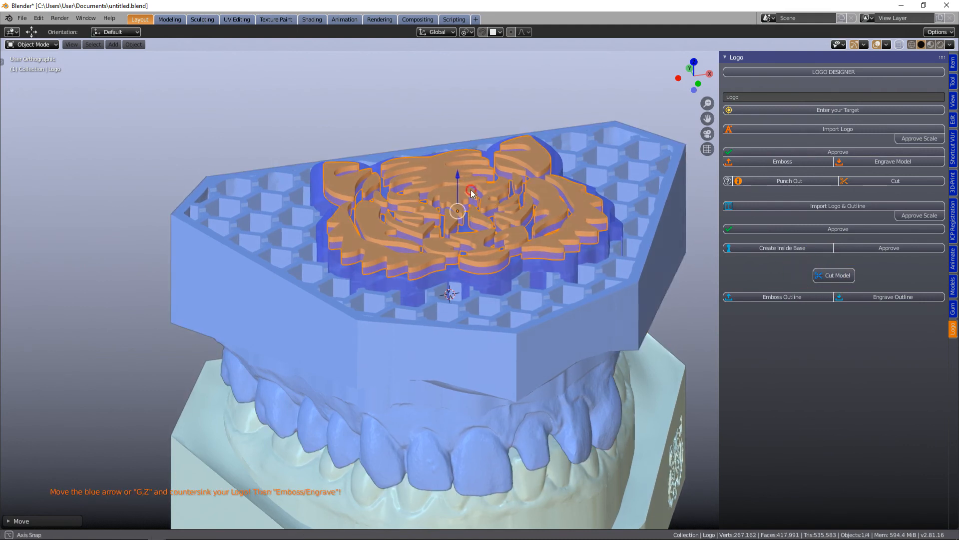
Lower the tiger logo along Z until it is countersunk in its inside base, and emboss the outline.
click(472, 180)
drag(459, 170, 454, 191)
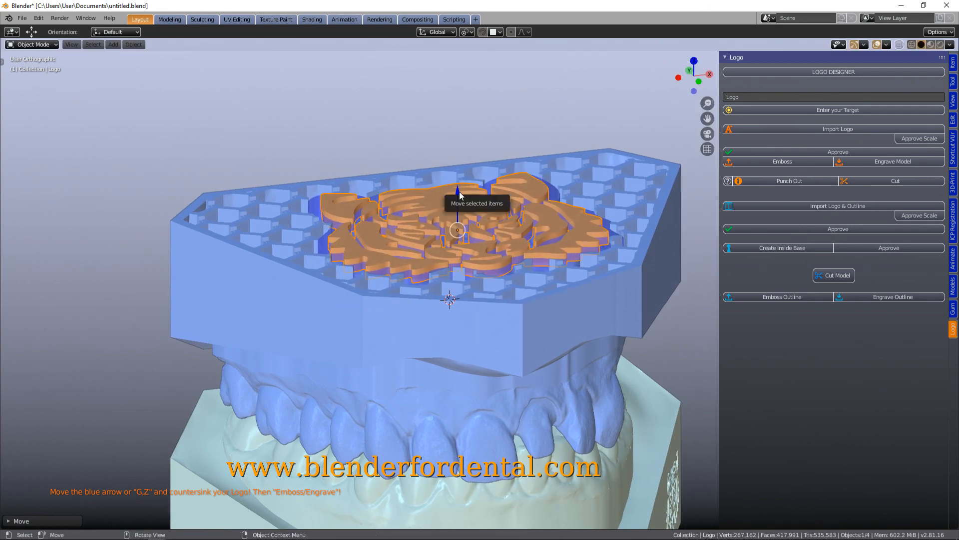
key(KP_1)
click(459, 192)
drag(458, 191, 459, 188)
mouse_move(458, 189)
middle_down()
mouse_move(485, 233)
mouse_move(459, 204)
middle_up()
scroll(485, 233, up, 1)
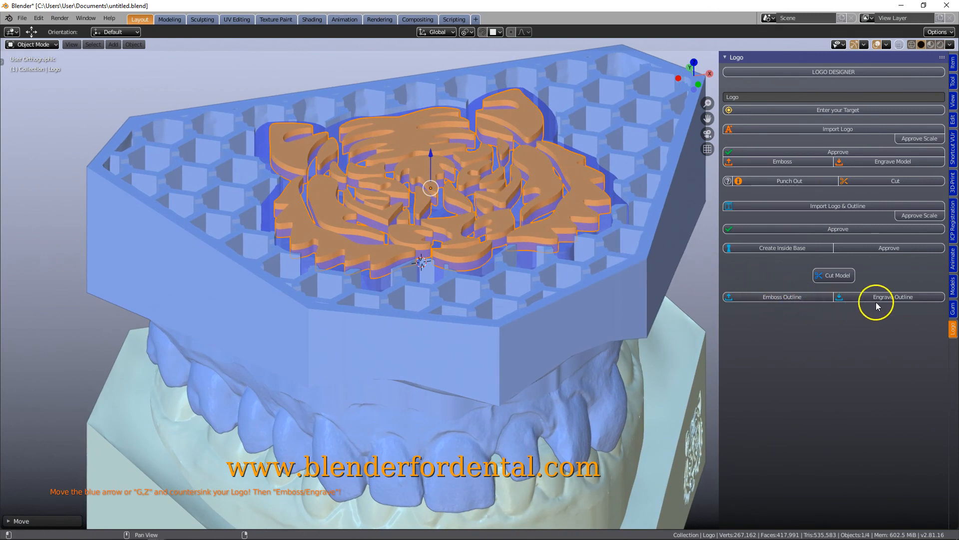
click(794, 302)
middle_drag(549, 241, 562, 277)
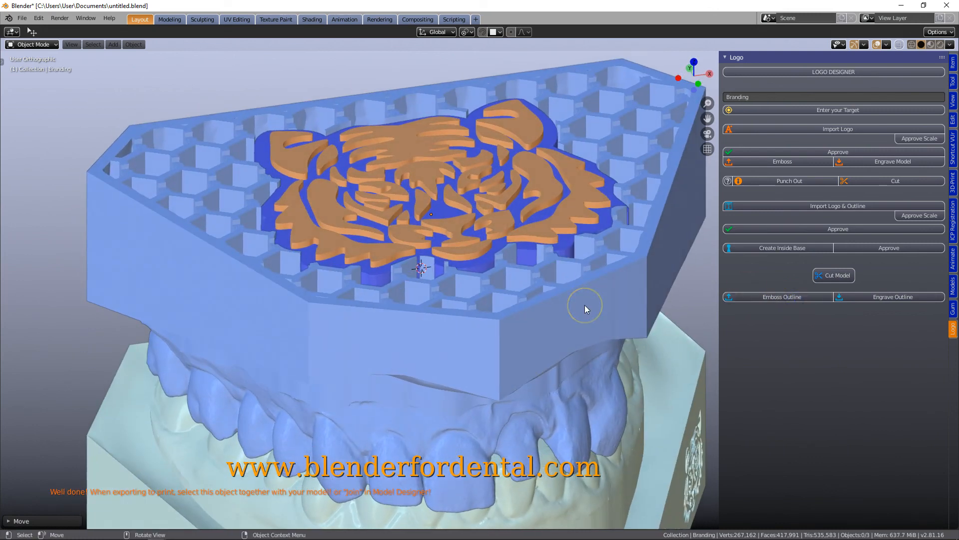
Select the embossed logo base together with the hollow upper model and inspect how they fit.
click(300, 201)
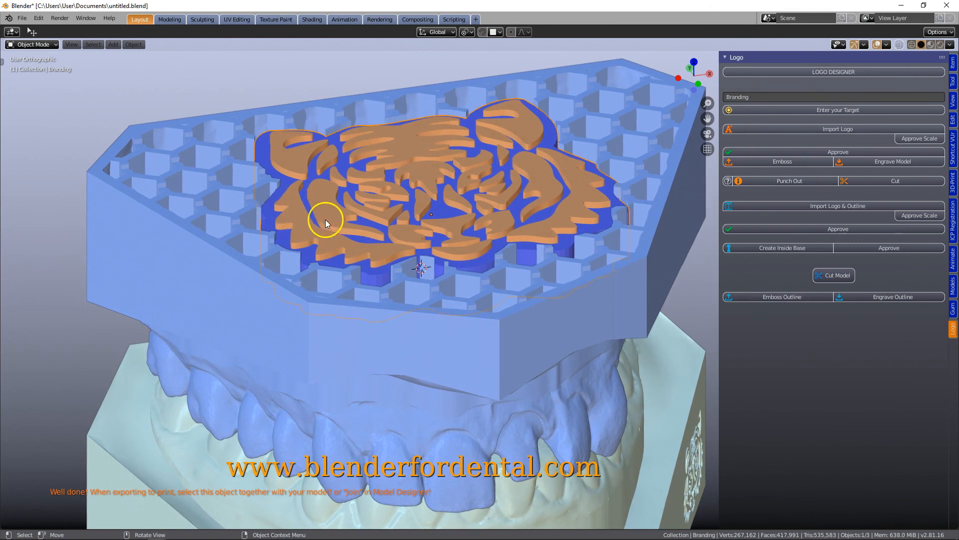
scroll(422, 239, down, 1)
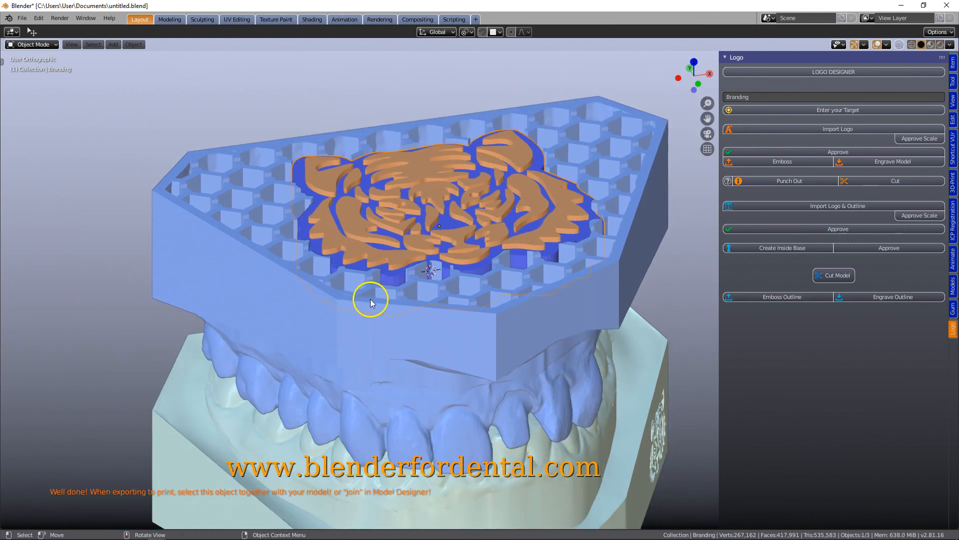
shift+click(288, 297)
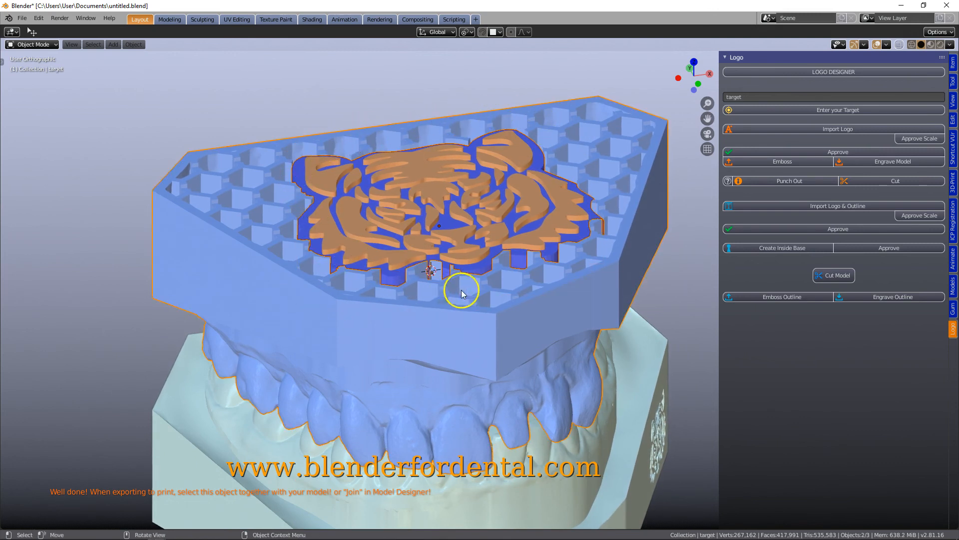
middle_drag(488, 287, 524, 253)
scroll(398, 298, up, 4)
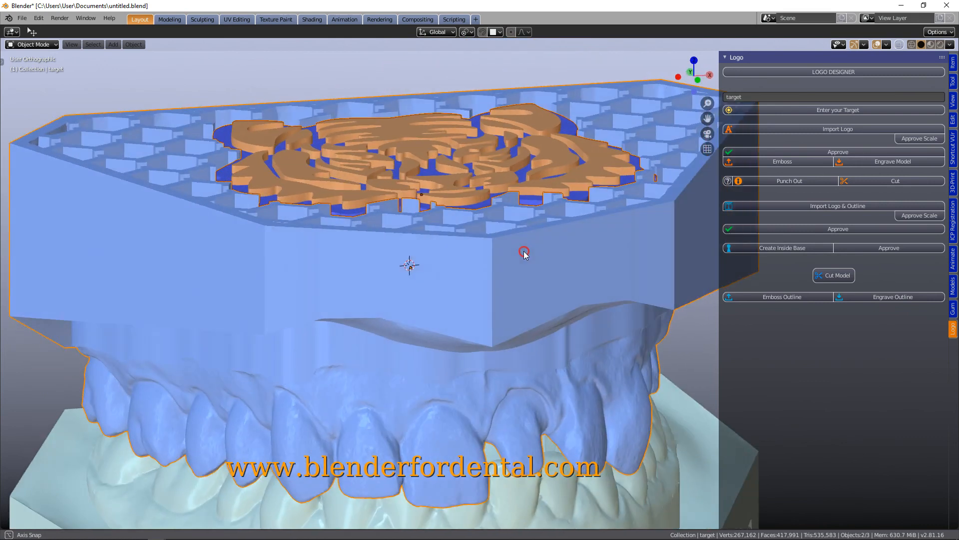
middle_drag(467, 274, 498, 288)
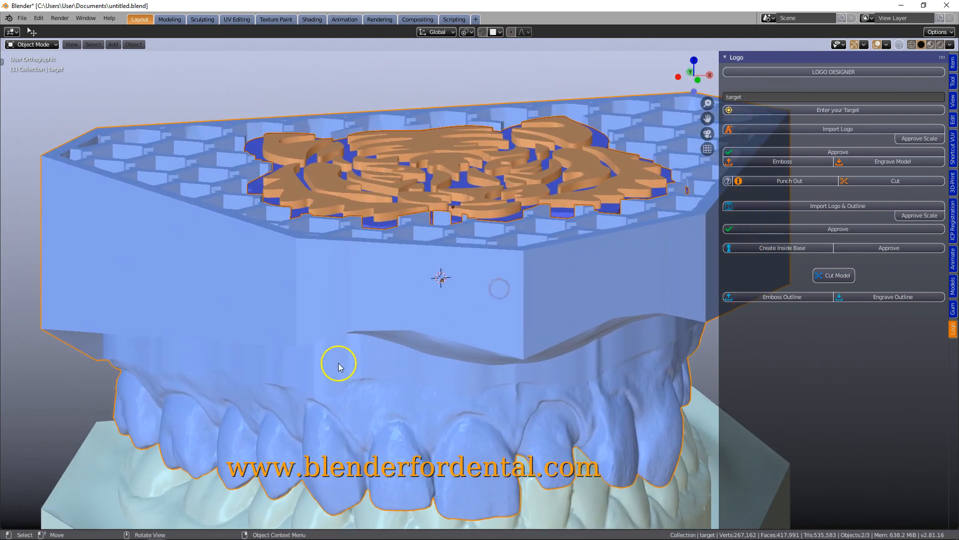